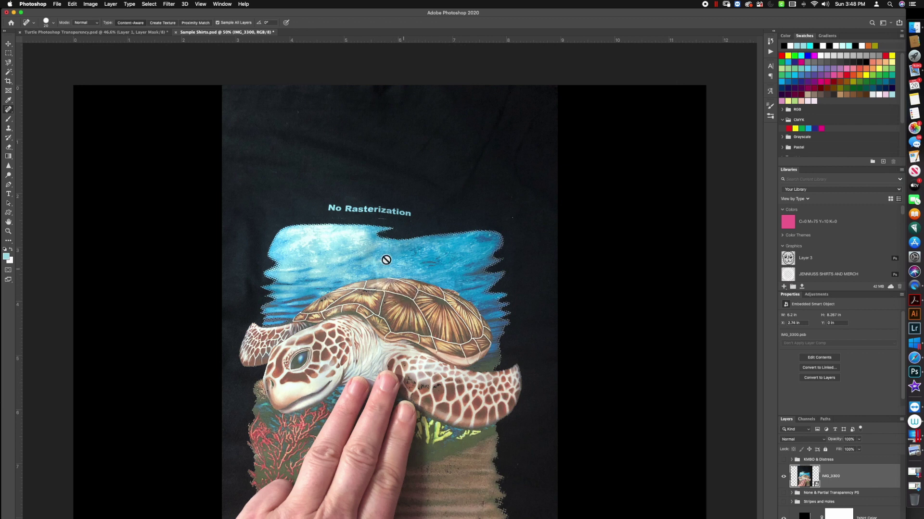
# - Zoom in on the No Rasterization shirt photo in Sample Shirts.psd to examine the print
pyautogui.click(8, 232)
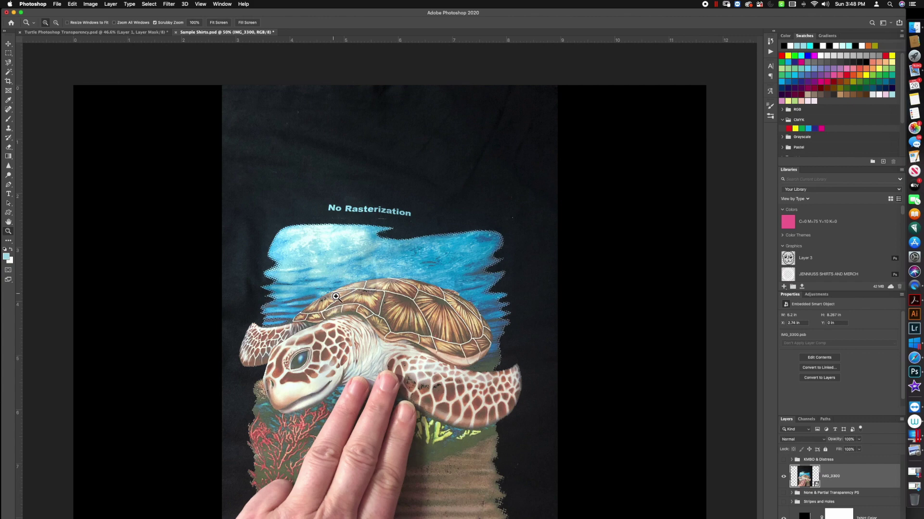
pyautogui.click(364, 328)
pyautogui.scroll(-5, 365, 332)
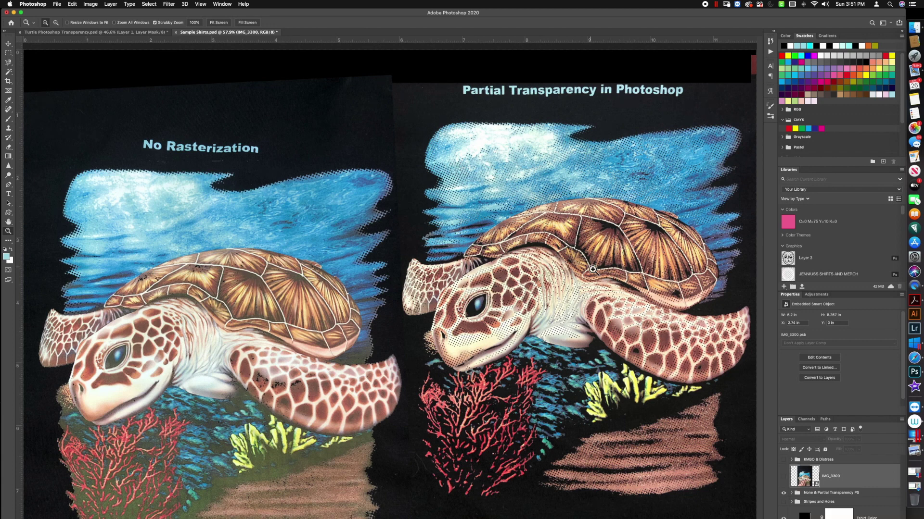
# - Go to Turtle Photoshop Transparency.psd and display Layer 1's mask on its own
pyautogui.click(96, 33)
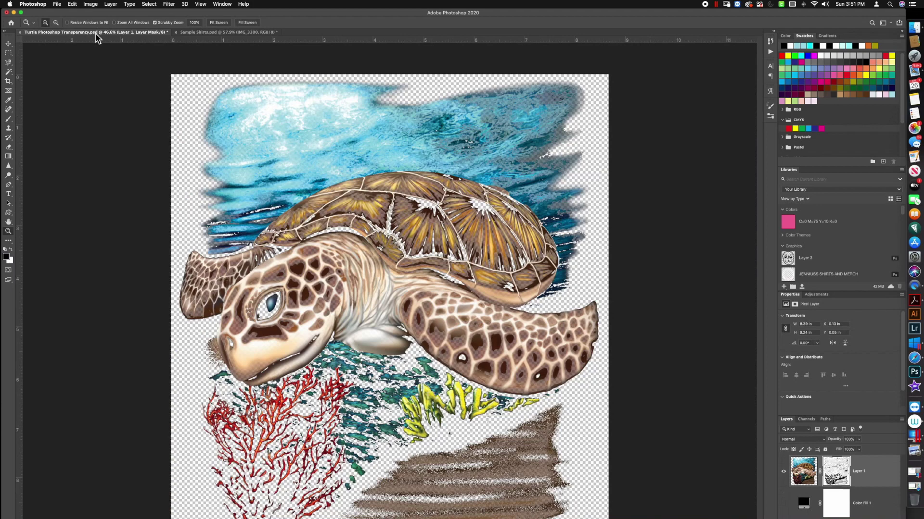
pyautogui.keyDown('alt'); pyautogui.click(841, 474); pyautogui.keyUp('alt')
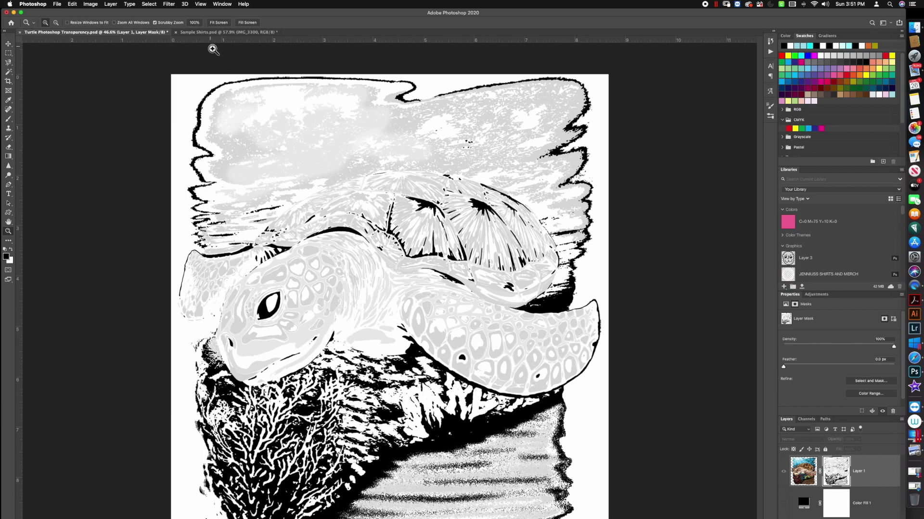
# - Compare the sample shirts in Sample Shirts.psd by showing only the Stripes and Holes group, followed by only the KMBO & Distress group
pyautogui.click(201, 33)
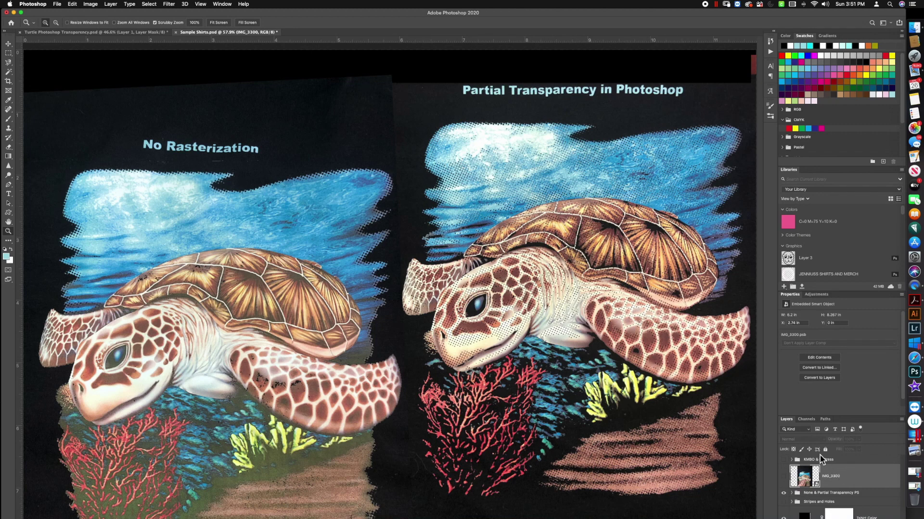
pyautogui.click(783, 493)
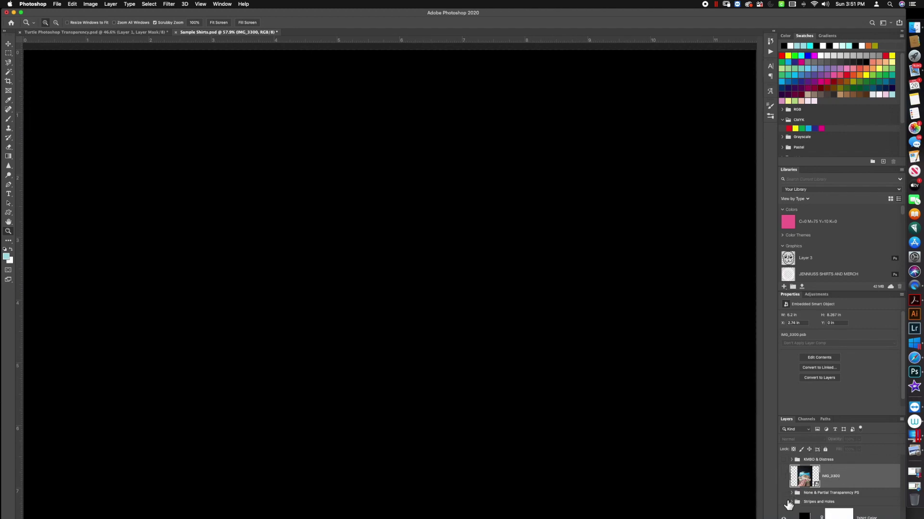
pyautogui.click(784, 502)
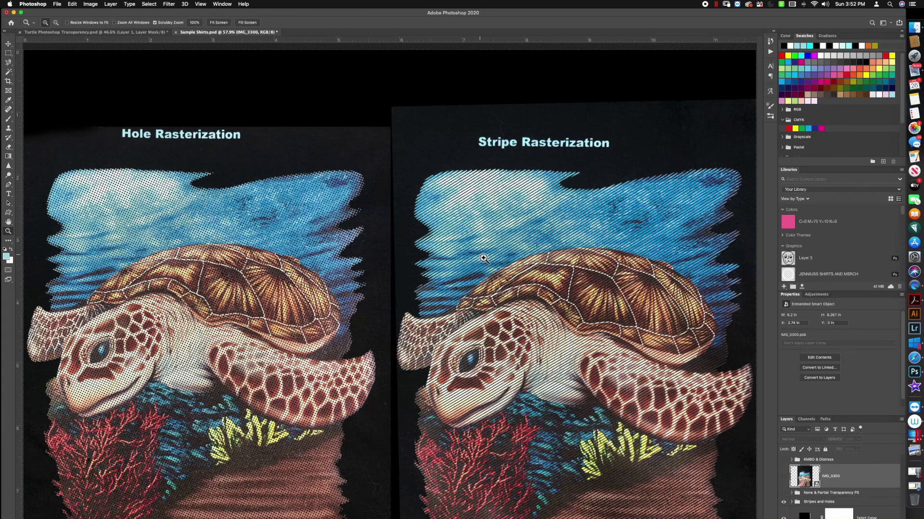
pyautogui.click(792, 503)
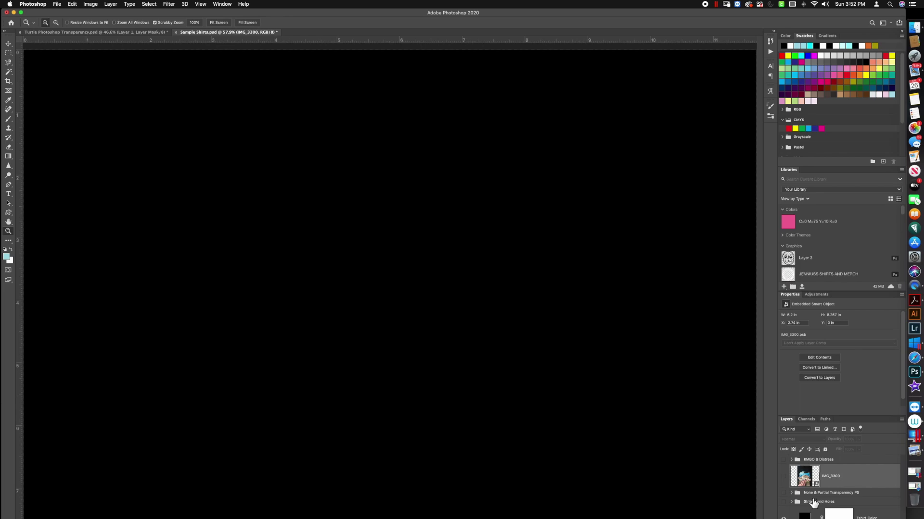
pyautogui.click(784, 459)
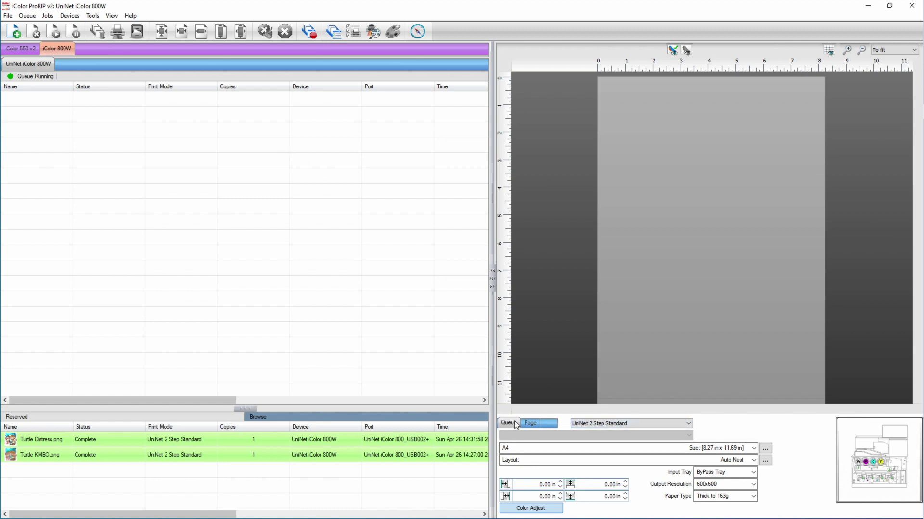
# - In iColor ProRIP, set the iColor 800W queue's print mode to UniNet 2 Step Standard with Holes
pyautogui.click(689, 424)
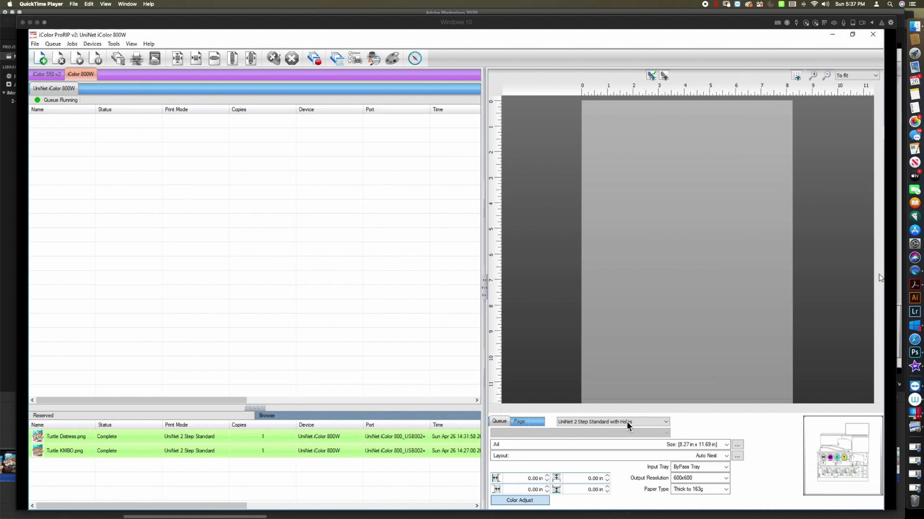
pyautogui.click(646, 424)
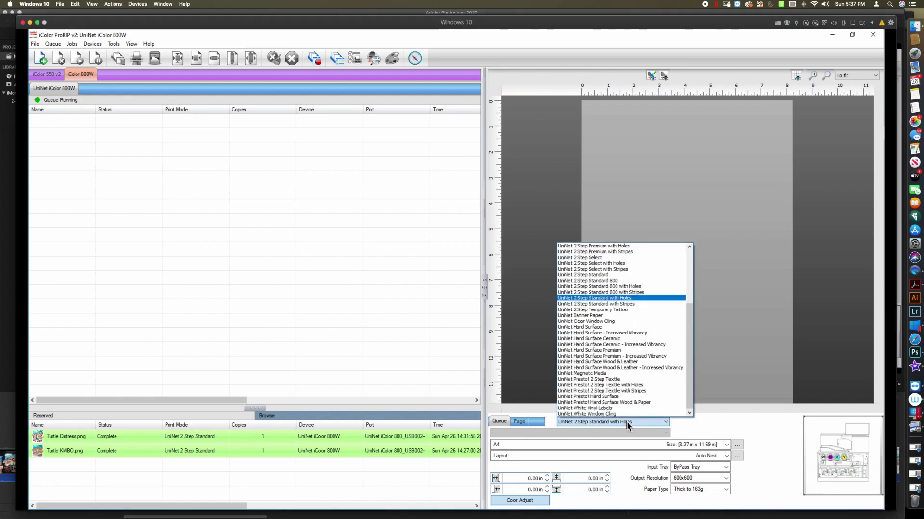
pyautogui.click(601, 299)
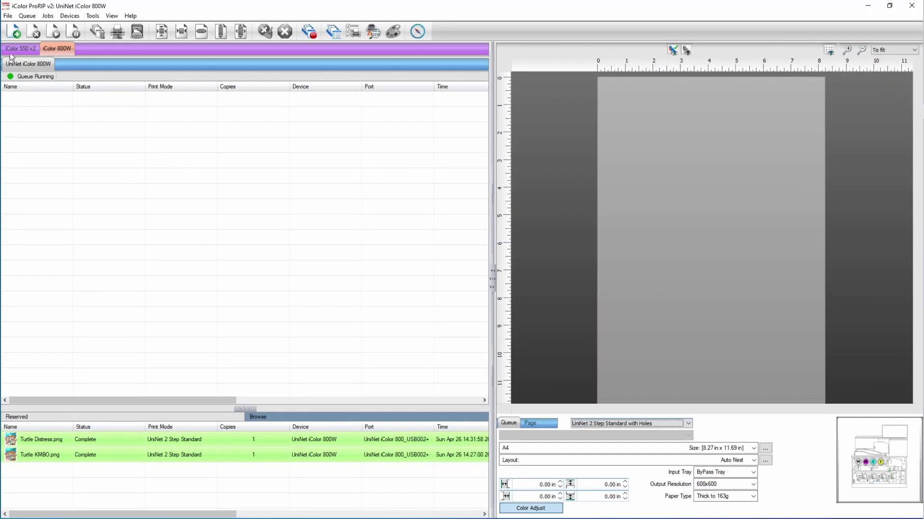
# - Add Turtle Orignal.png from the 0 Rasterizing Series folder to the iColor 800W queue
pyautogui.click(15, 32)
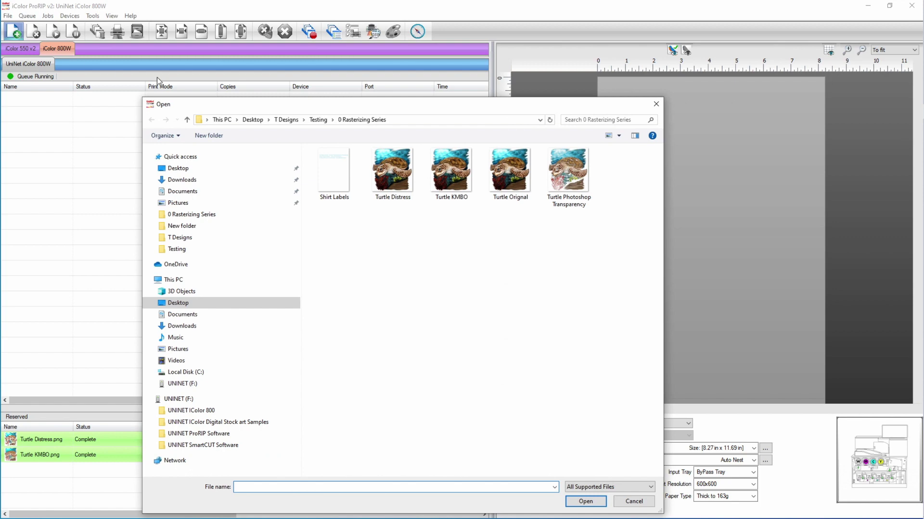
pyautogui.doubleClick(504, 174)
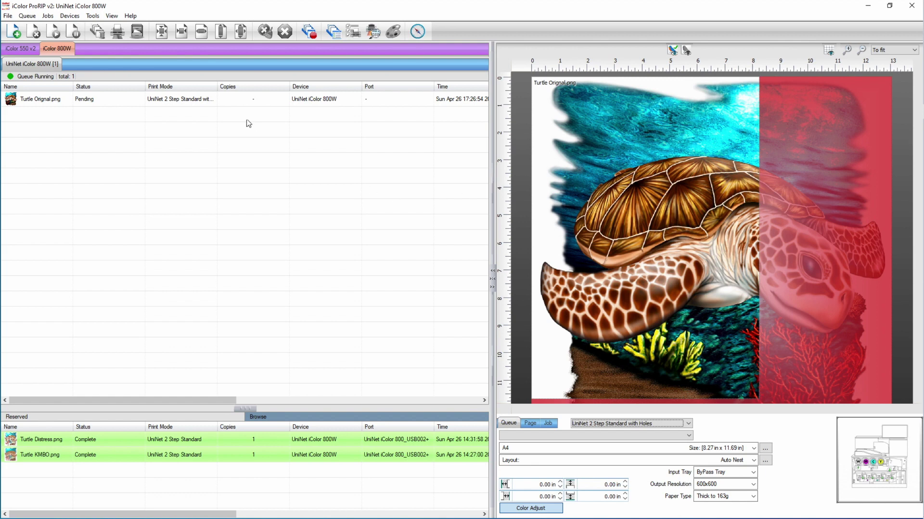
# - Scale the Turtle Orignal.png job to fit the page, centre it and generate its processed output preview
pyautogui.click(166, 100)
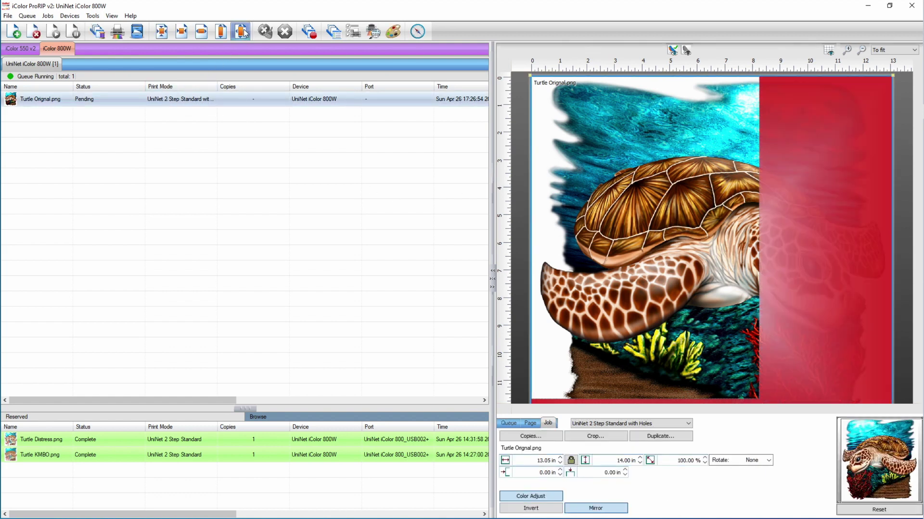
pyautogui.click(239, 33)
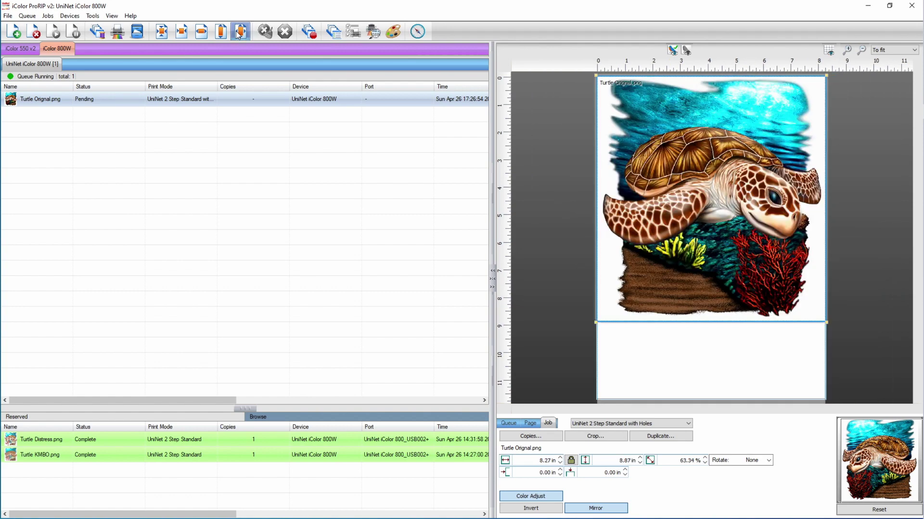
pyautogui.click(164, 32)
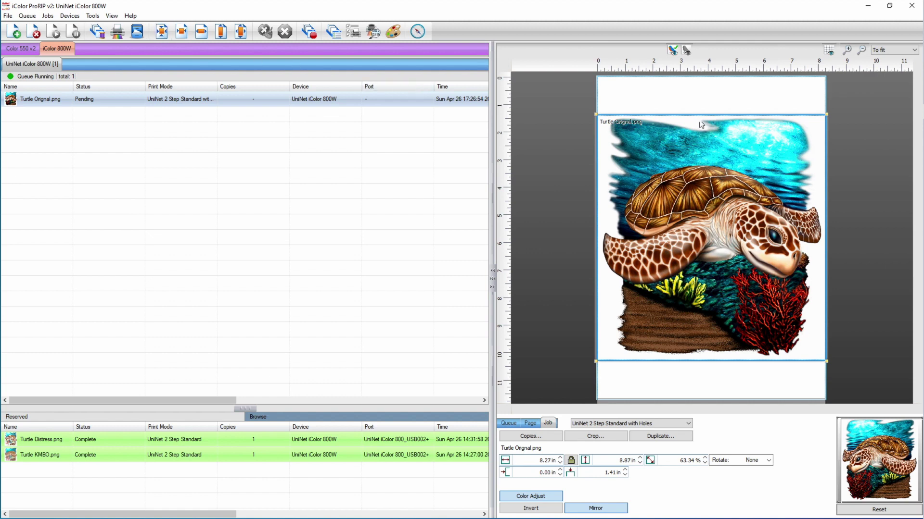
pyautogui.click(673, 51)
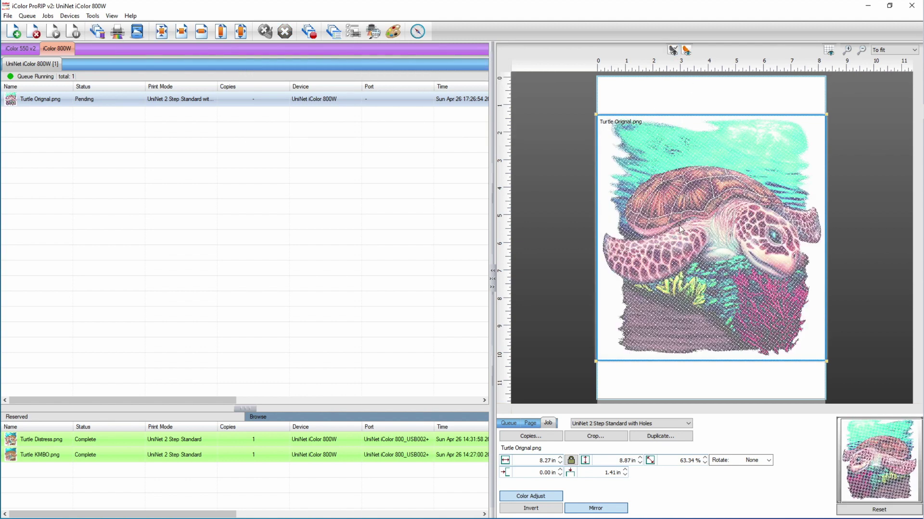
pyautogui.doubleClick(704, 248)
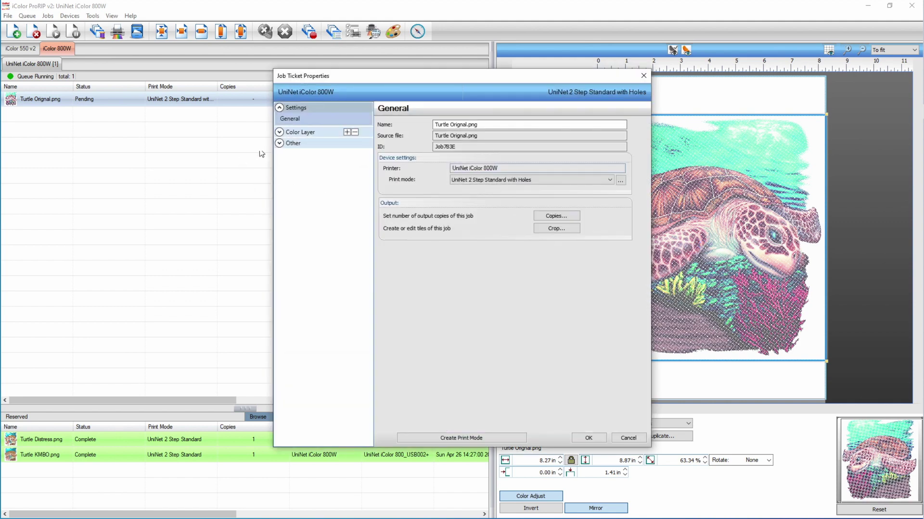
pyautogui.click(288, 131)
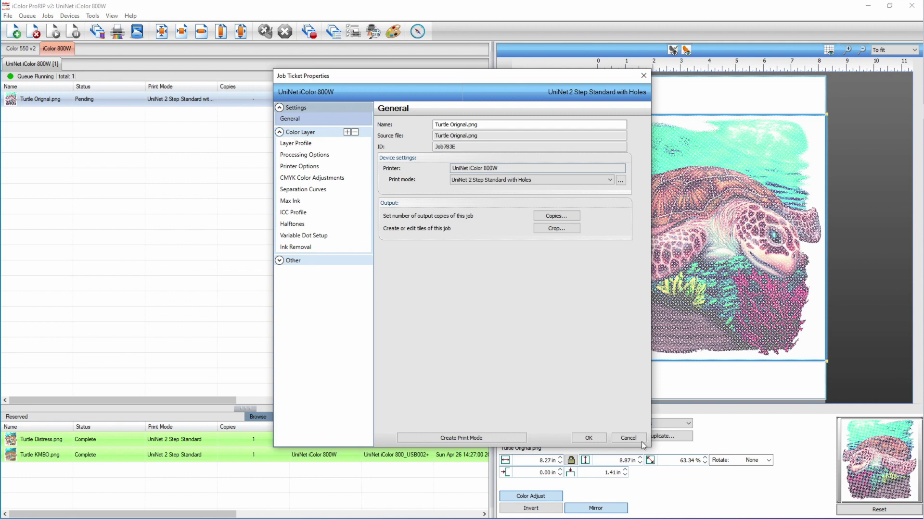
pyautogui.click(627, 438)
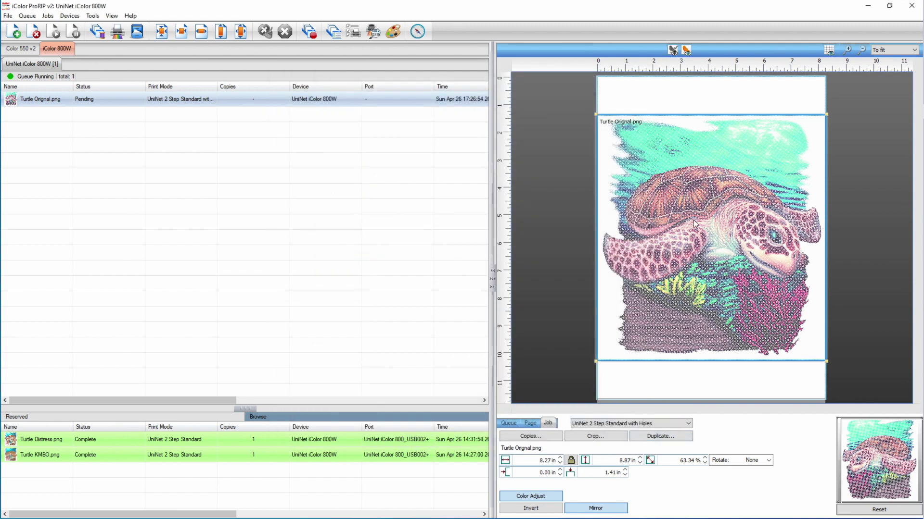
# - Examine the turtle job's Ink Removal settings for the color layer, including the available hole shapes
pyautogui.click(693, 220)
pyautogui.doubleClick(693, 219)
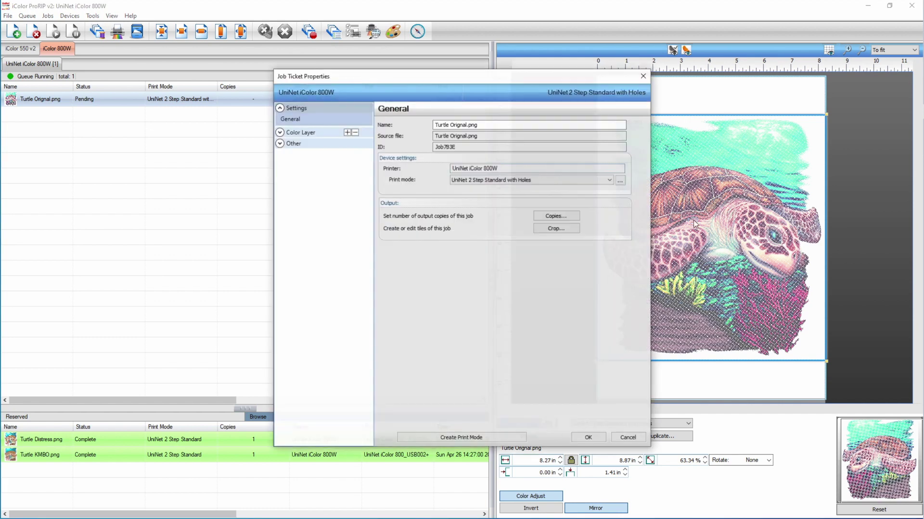
pyautogui.click(298, 134)
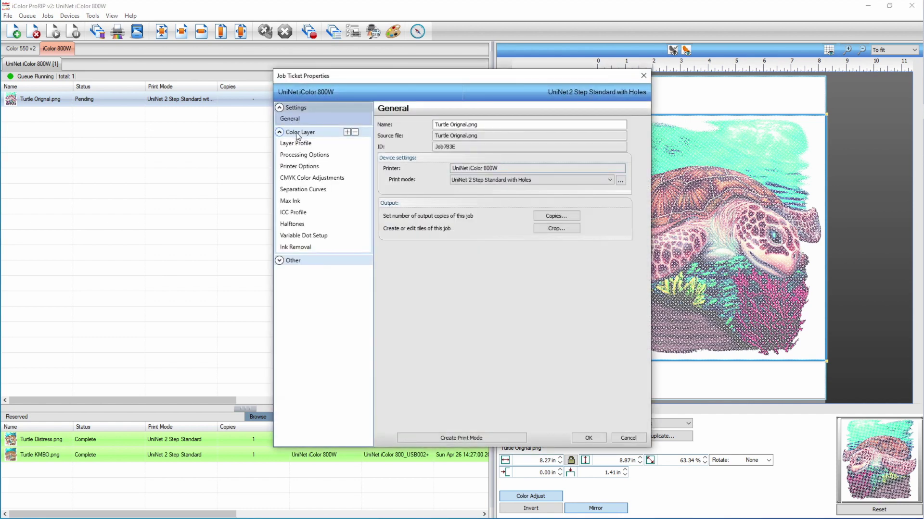
pyautogui.click(301, 247)
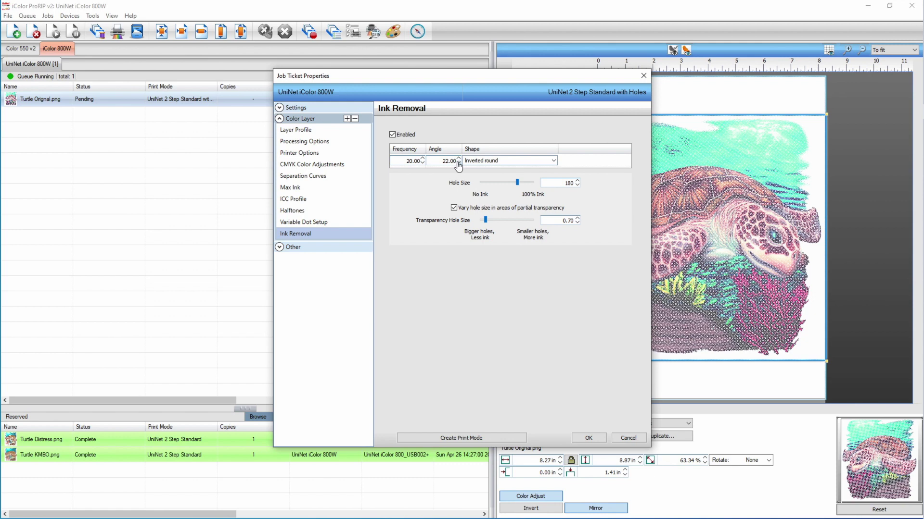
pyautogui.click(554, 161)
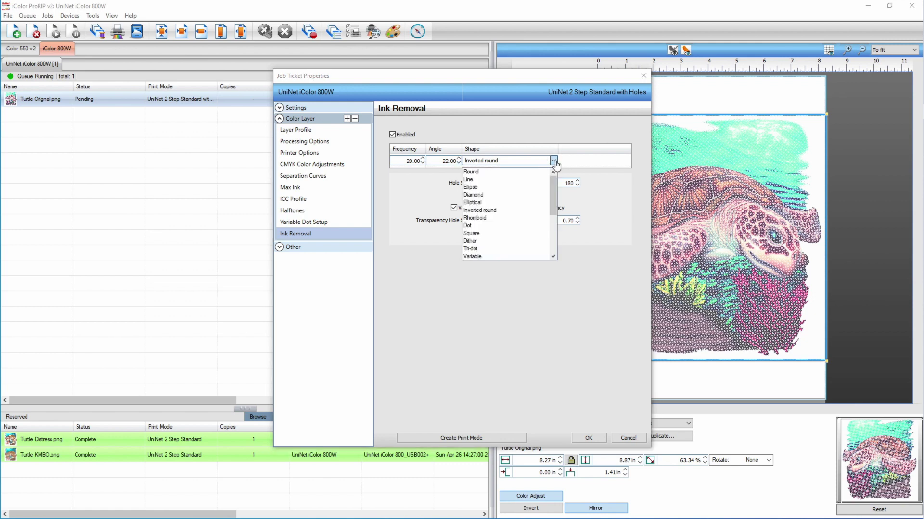
pyautogui.moveTo(554, 183)
pyautogui.mouseDown()
pyautogui.moveTo(549, 232)
pyautogui.moveTo(554, 178)
pyautogui.mouseUp()
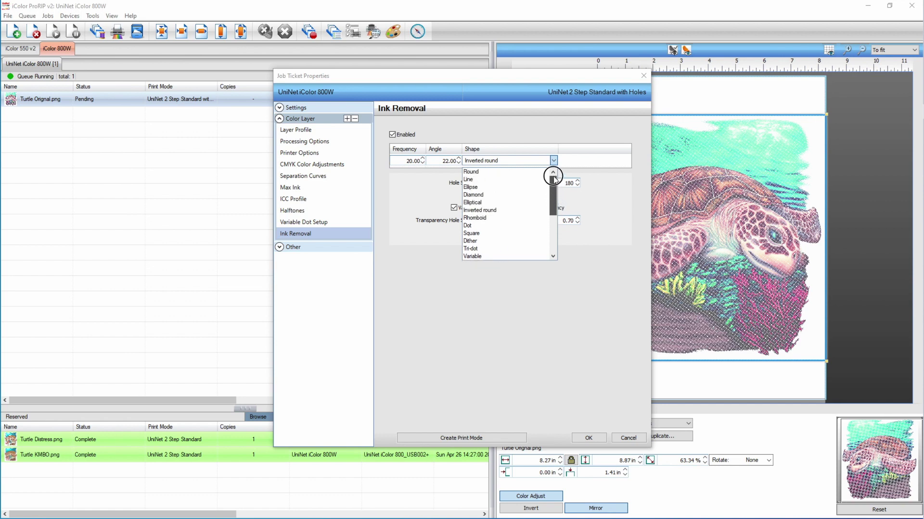
pyautogui.click(528, 162)
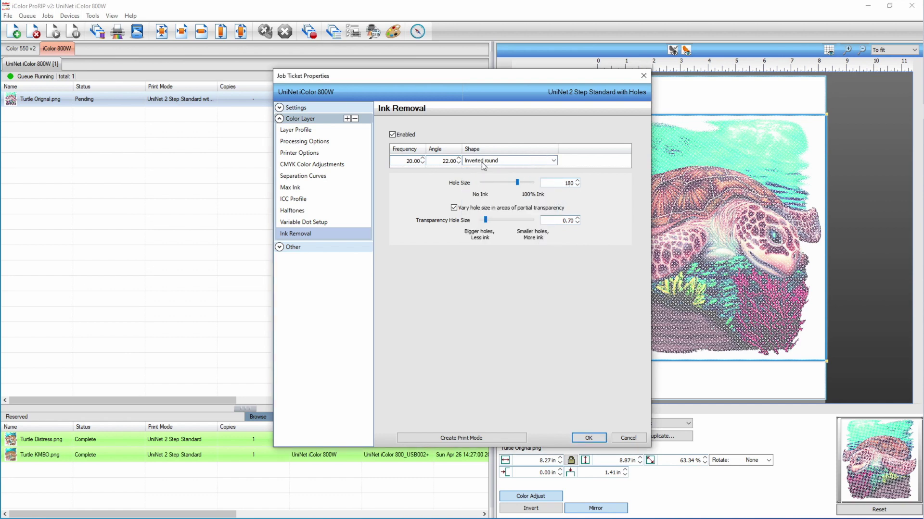
pyautogui.click(588, 438)
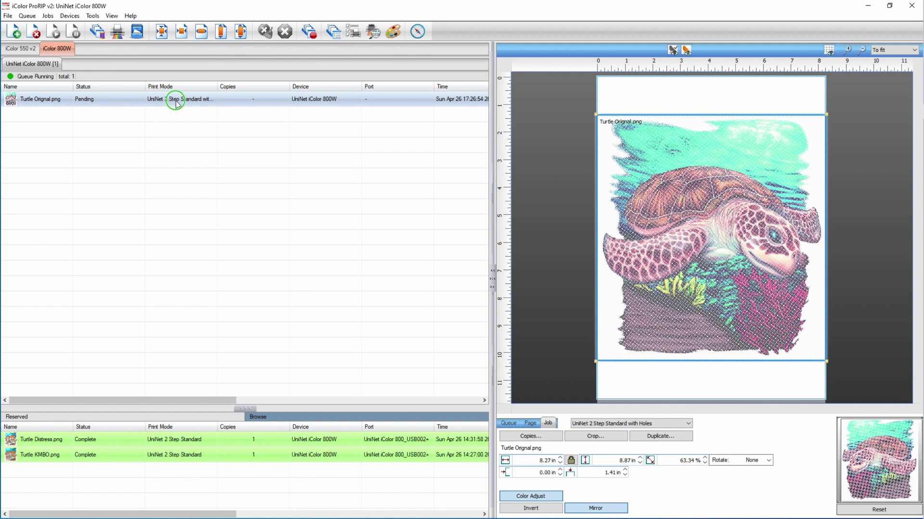
# - RIP the Turtle Orignal.png job without printing it
pyautogui.rightClick(175, 100)
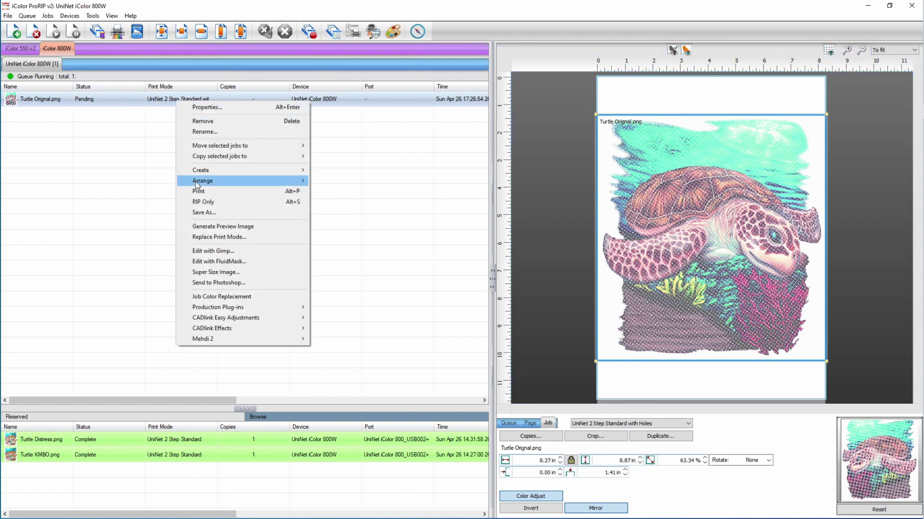
pyautogui.click(202, 202)
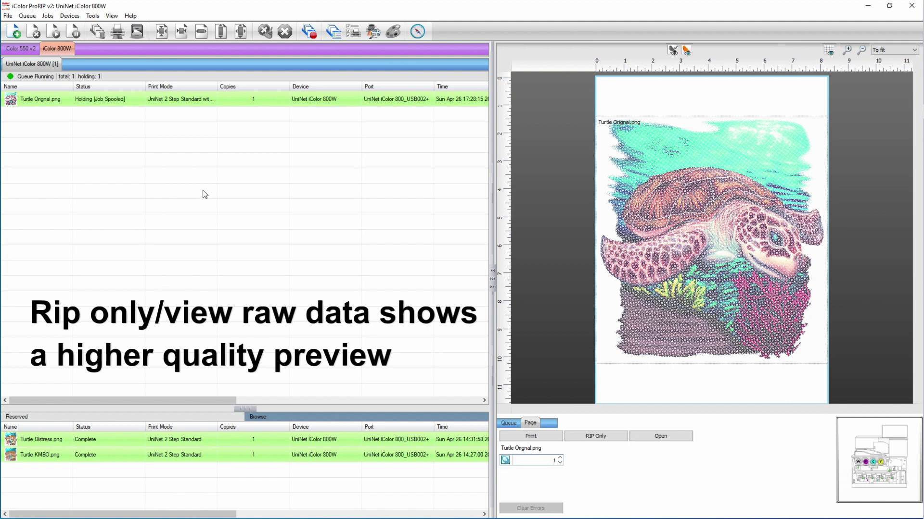
# - View the raw data of the ripped turtle job and inspect the hole pattern across the whole image
pyautogui.rightClick(182, 105)
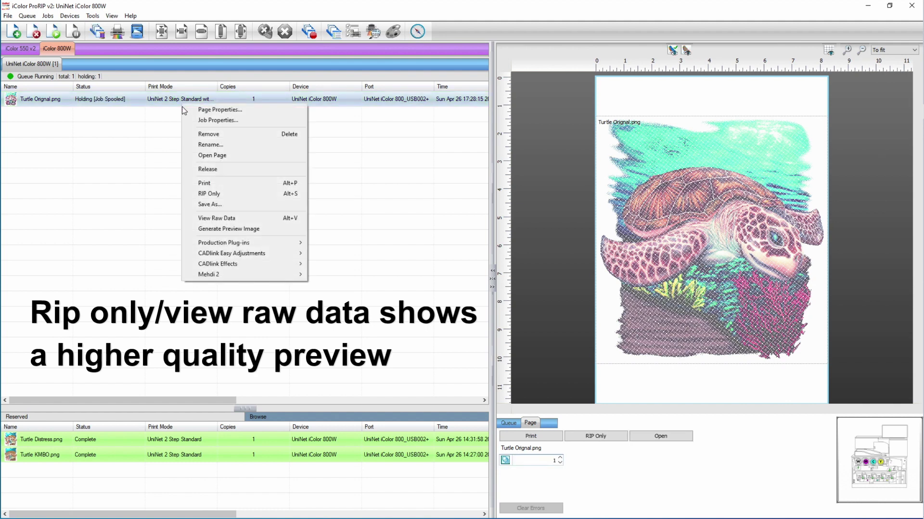
pyautogui.click(212, 220)
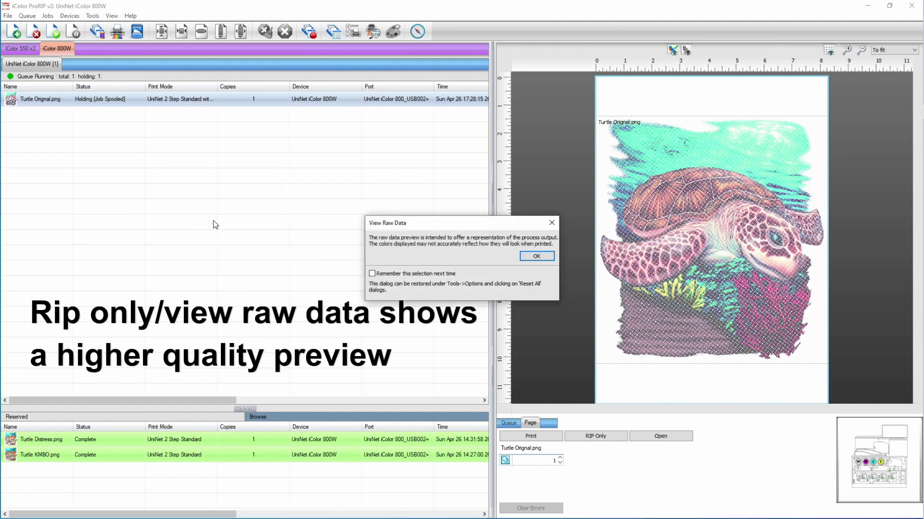
pyautogui.click(542, 257)
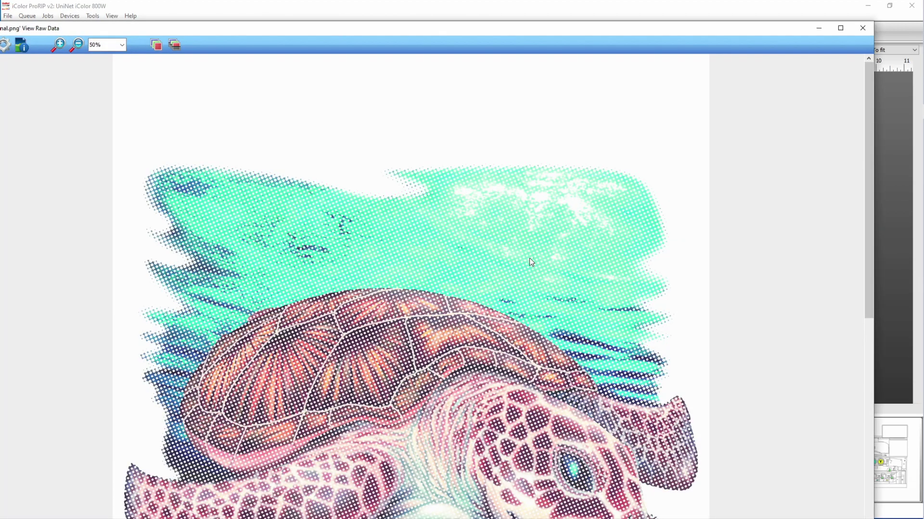
pyautogui.scroll(-5, 499, 260)
pyautogui.scroll(5, 499, 260)
pyautogui.scroll(-5, 460, 157)
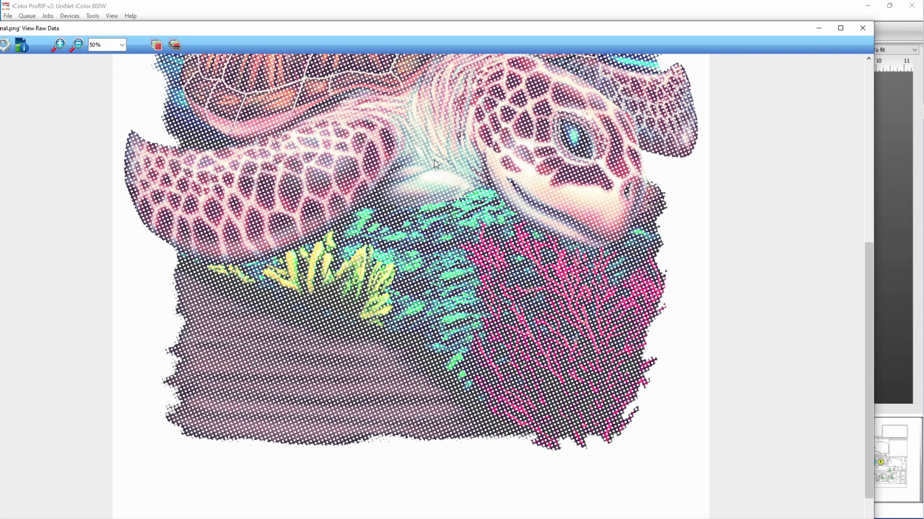
pyautogui.scroll(5, 435, 164)
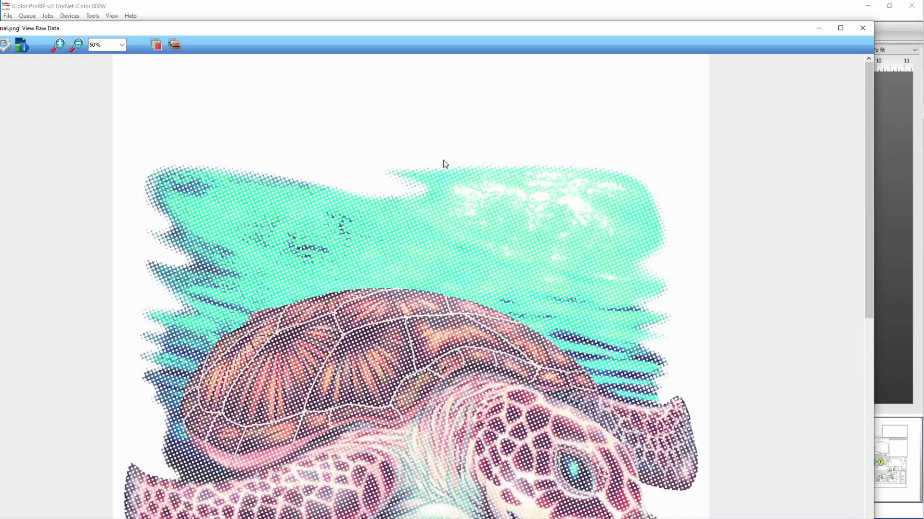
# - Remove the ripped turtle job from the queue and set the queue's print mode to UniNet 2 Step Standard with Stripes
pyautogui.click(865, 28)
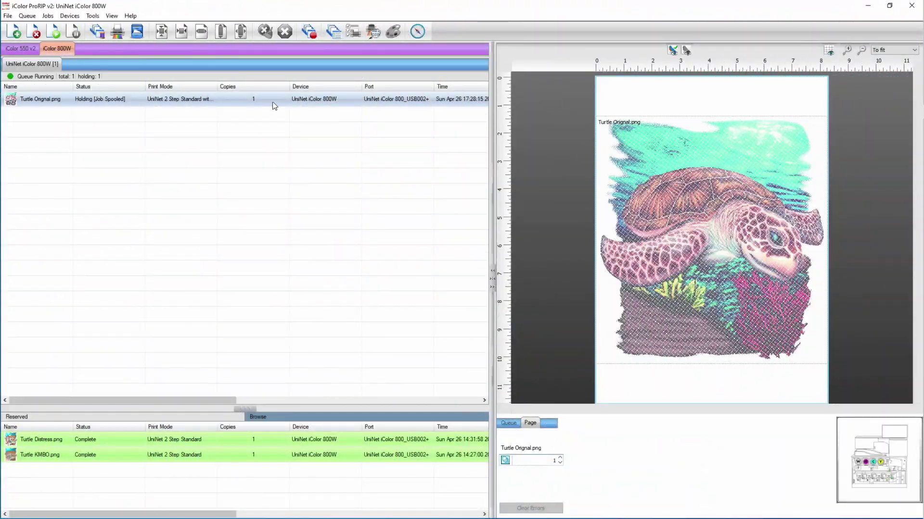
pyautogui.click(37, 33)
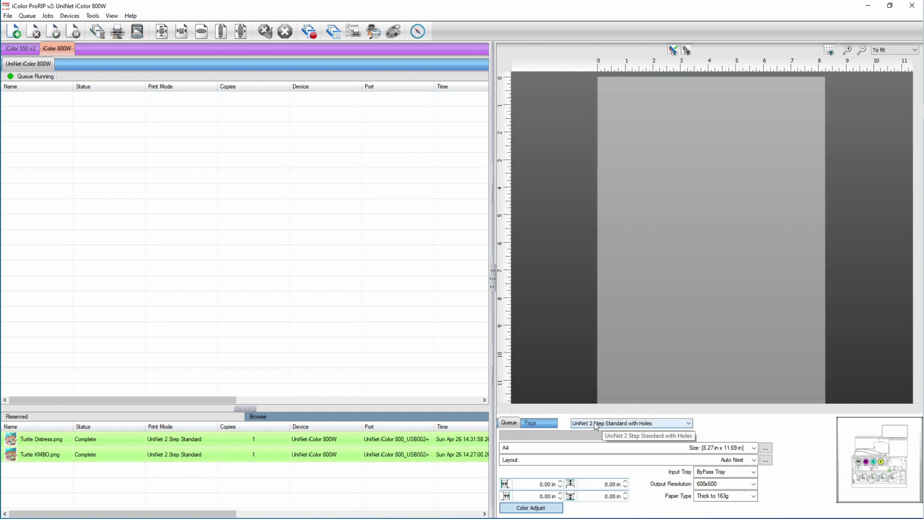
pyautogui.click(614, 425)
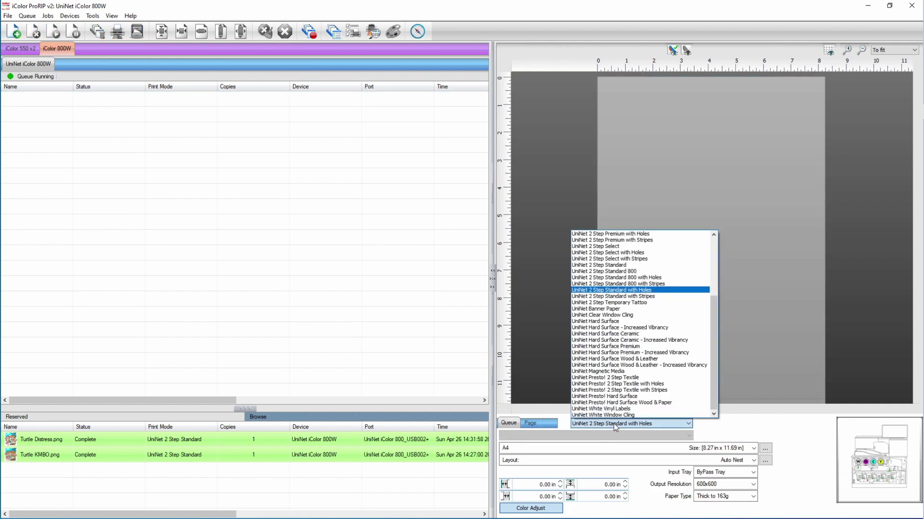
pyautogui.click(613, 296)
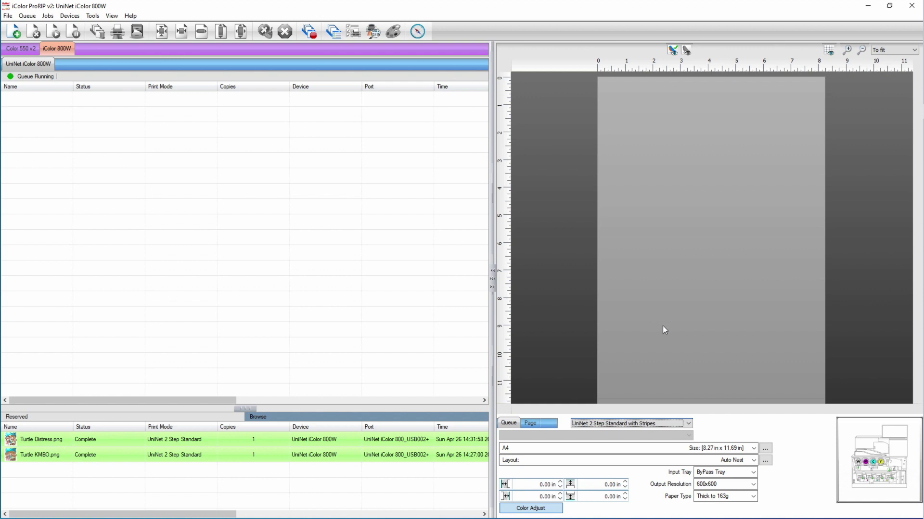
# - Add Turtle Orignal.png to the queue, scaled to fit and centered on the page
pyautogui.click(15, 32)
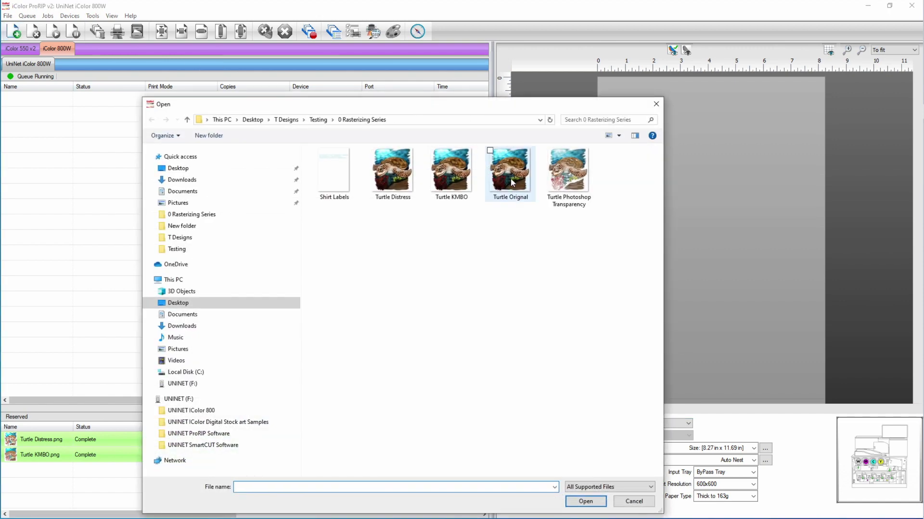
pyautogui.doubleClick(511, 182)
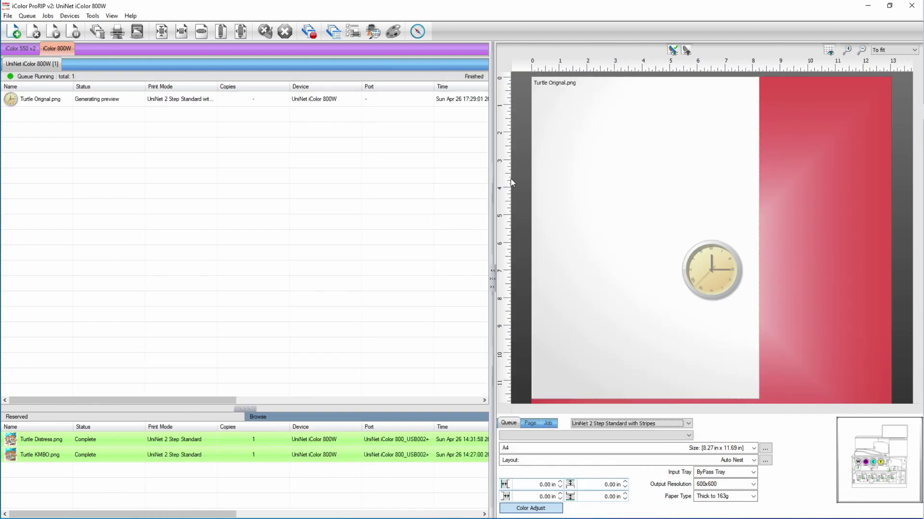
pyautogui.click(176, 104)
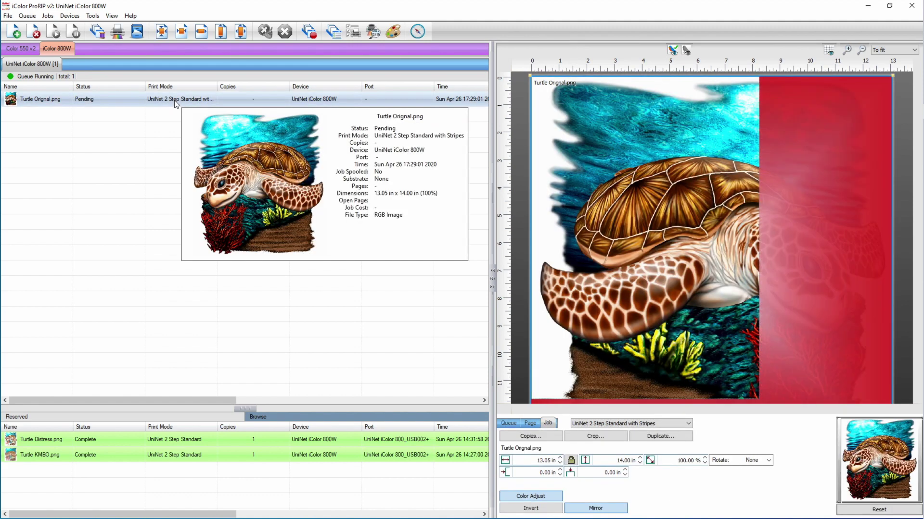
pyautogui.click(240, 33)
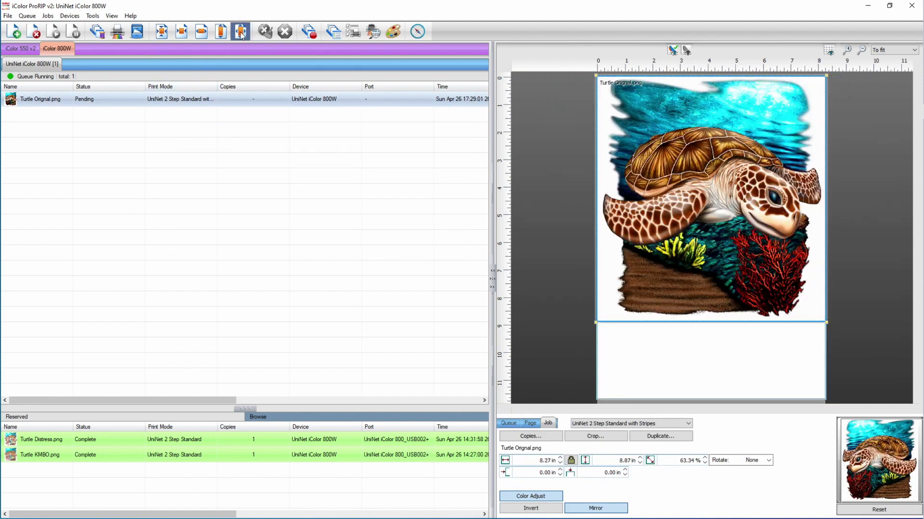
pyautogui.click(160, 32)
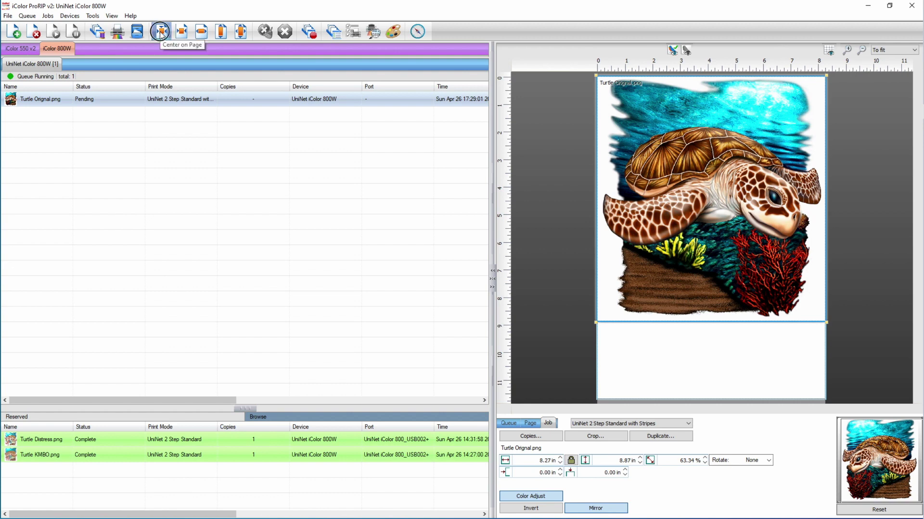
pyautogui.click(160, 32)
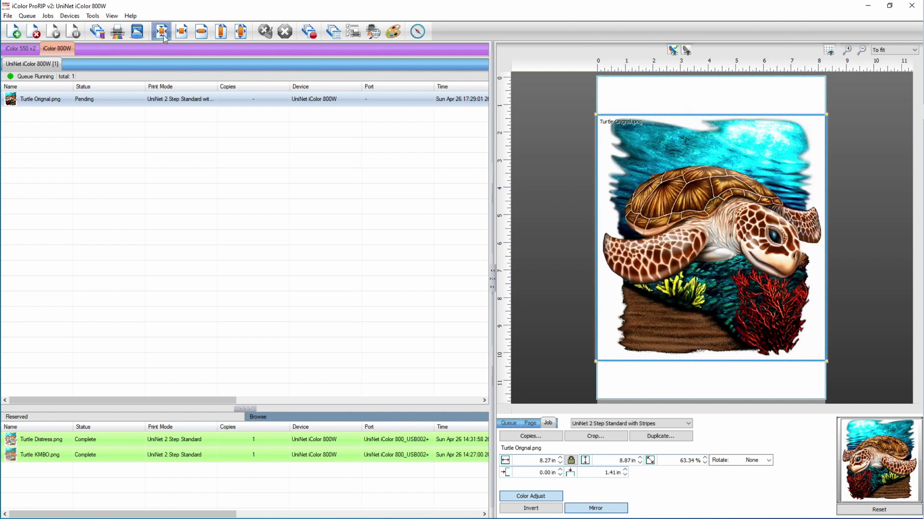
# - Examine the turtle job's Ink Removal settings for the color layer, including frequency, angle, line shape and hole size
pyautogui.moveTo(197, 102)
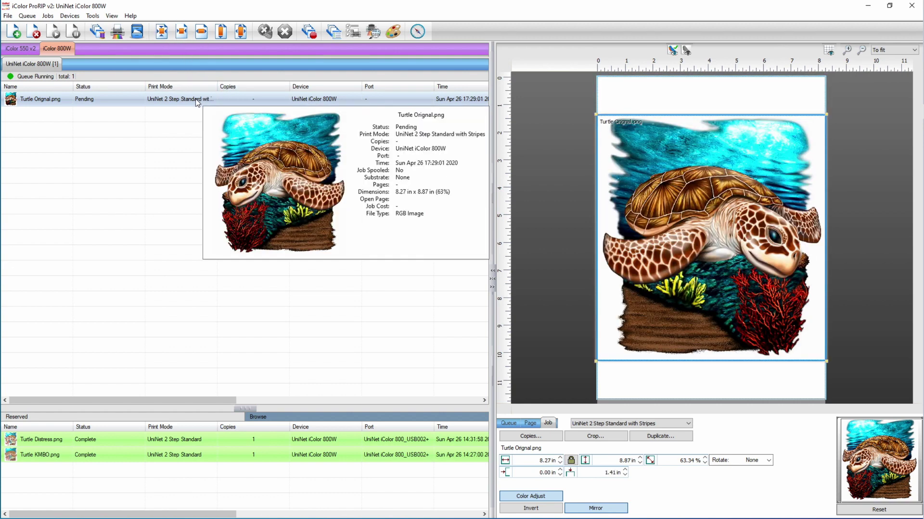
pyautogui.click(692, 223)
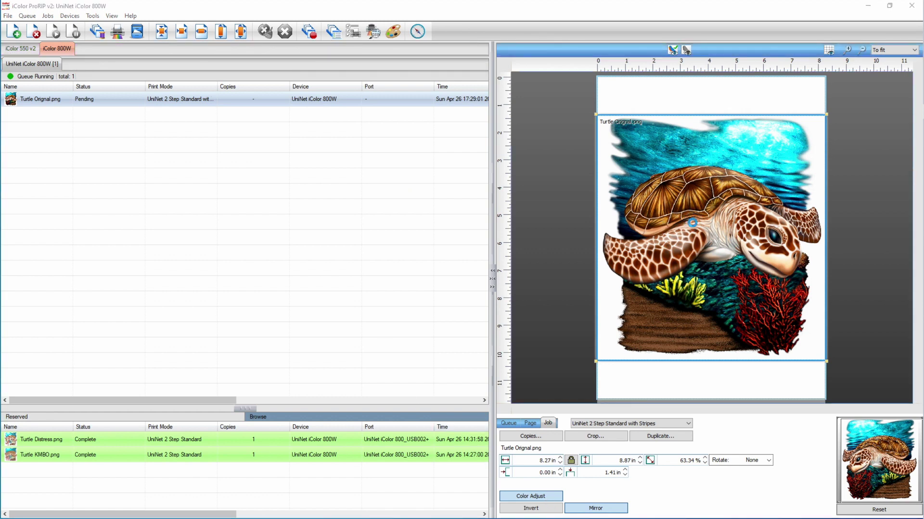
pyautogui.click(310, 133)
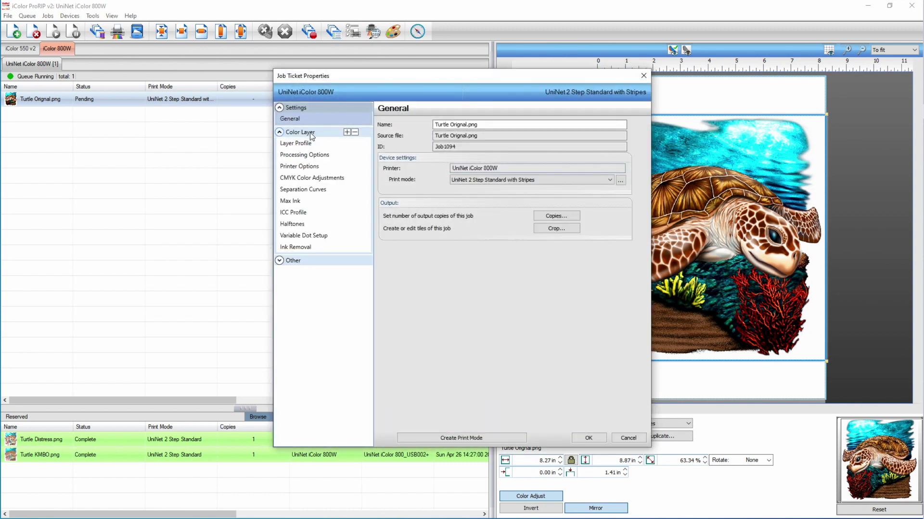
pyautogui.click(302, 247)
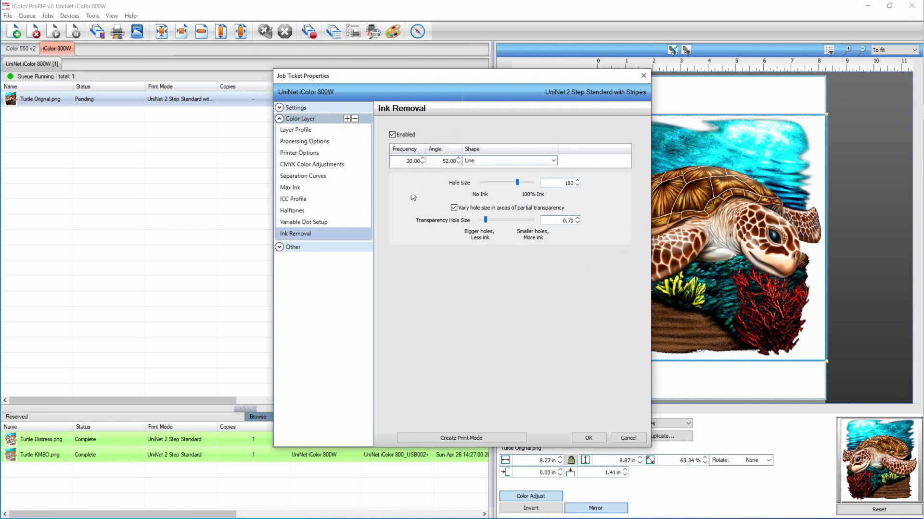
pyautogui.click(587, 439)
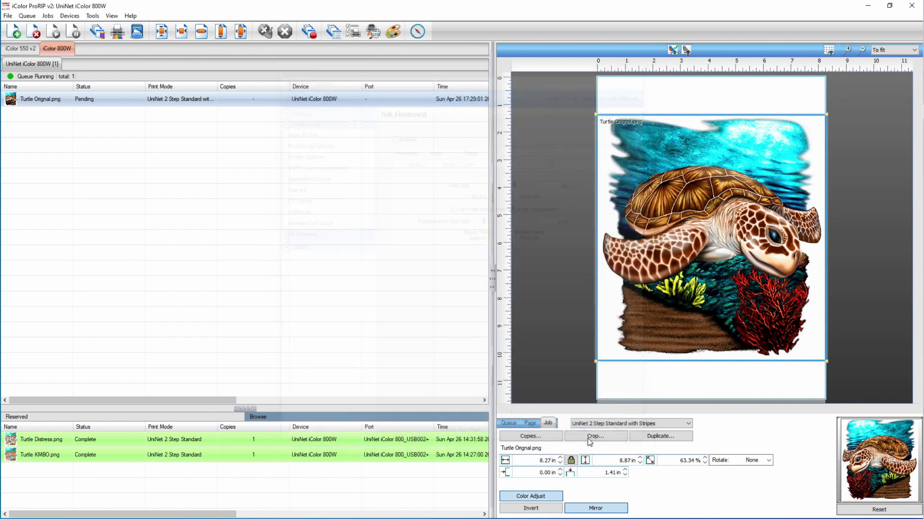
# - RIP the striped Turtle Orignal.png job without printing it and open its raw data view
pyautogui.rightClick(174, 101)
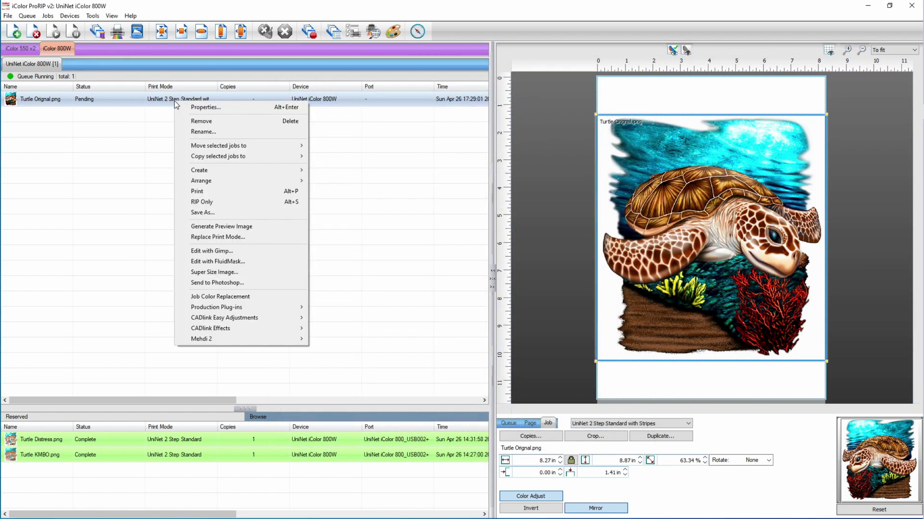
pyautogui.click(233, 202)
pyautogui.rightClick(182, 100)
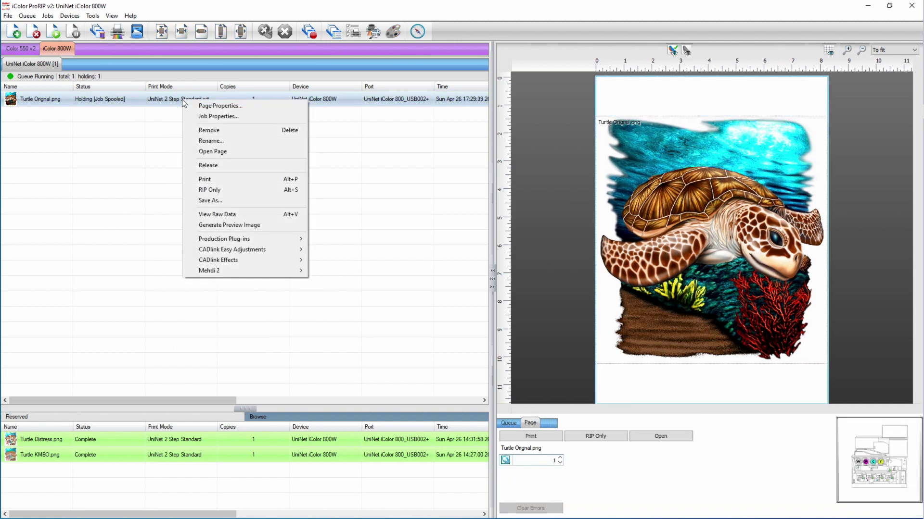
pyautogui.click(233, 214)
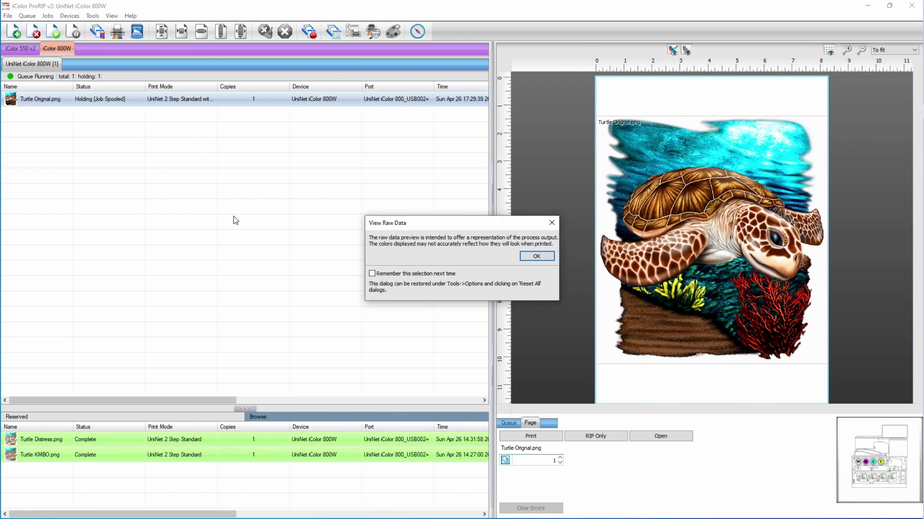
pyautogui.click(529, 258)
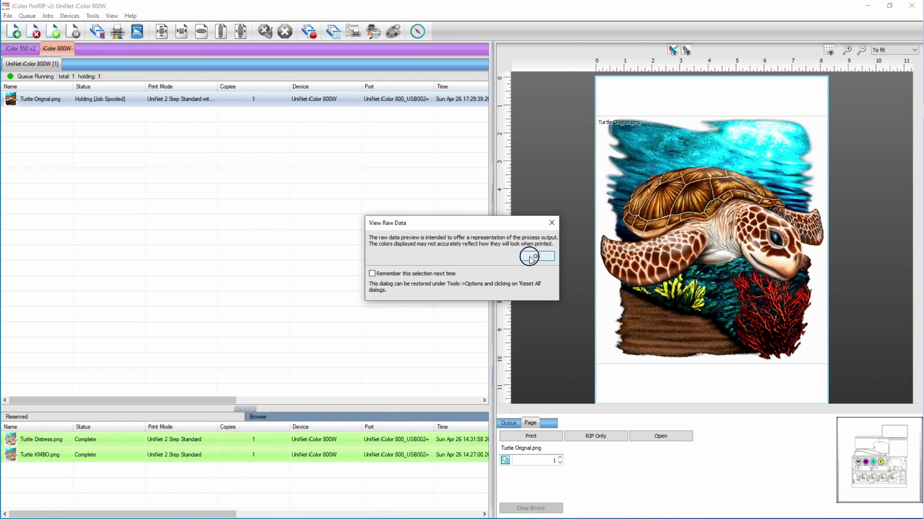
# - Inspect the stripe pattern across the whole turtle image in the raw data view
pyautogui.scroll(-5, 461, 246)
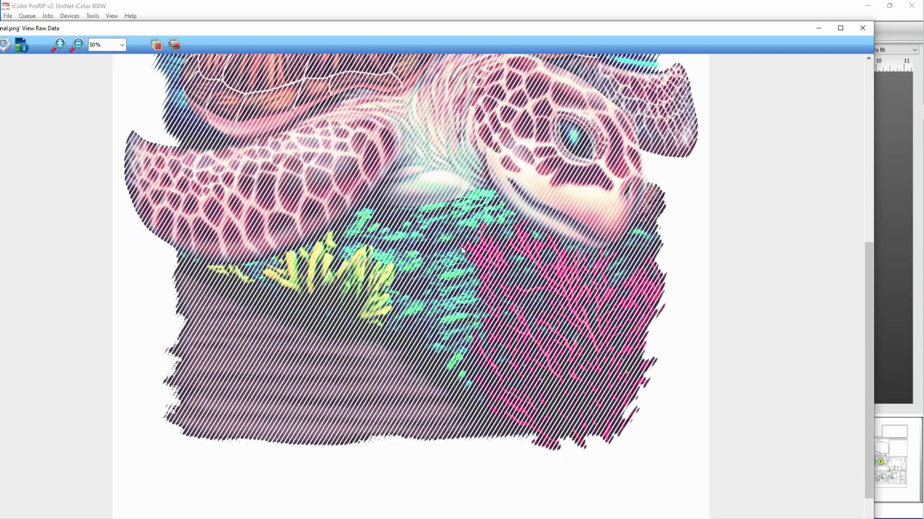
pyautogui.scroll(5, 438, 233)
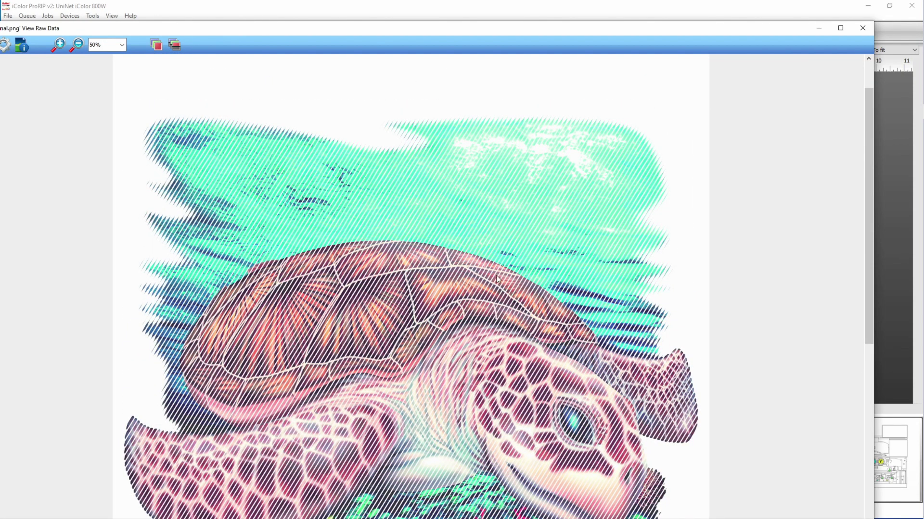
pyautogui.scroll(-5, 496, 275)
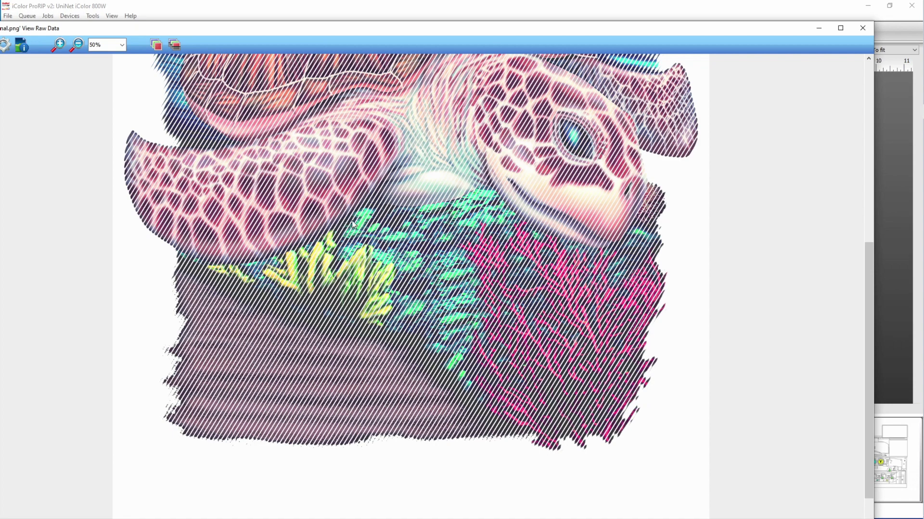
pyautogui.scroll(6, 352, 224)
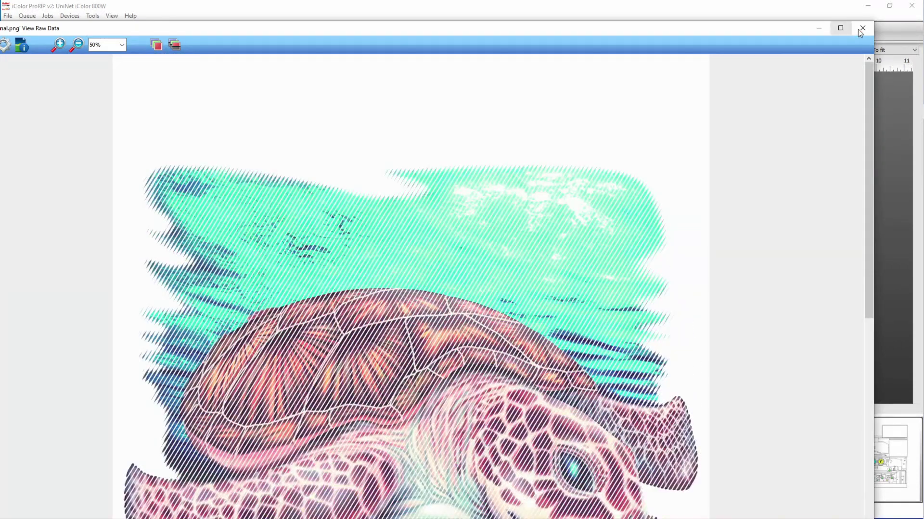
# - Close the raw data view and print the ripped striped turtle job
pyautogui.click(860, 28)
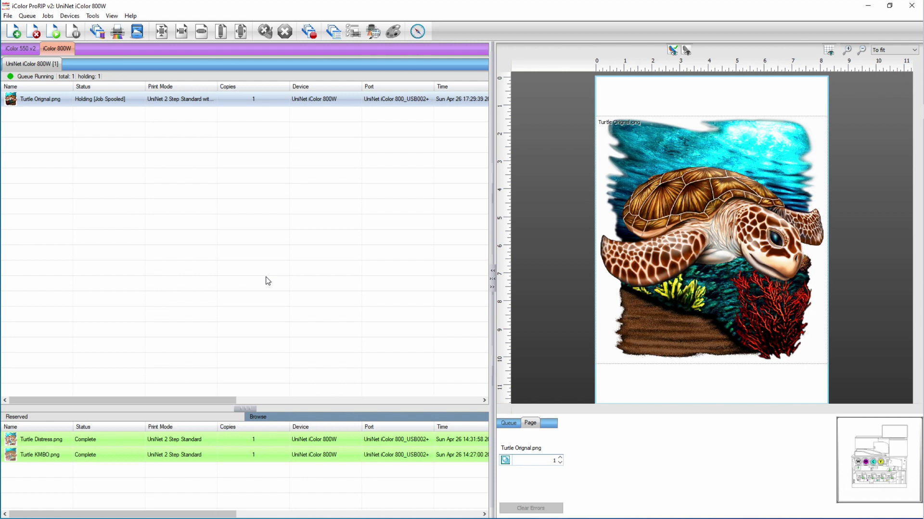
pyautogui.click(118, 31)
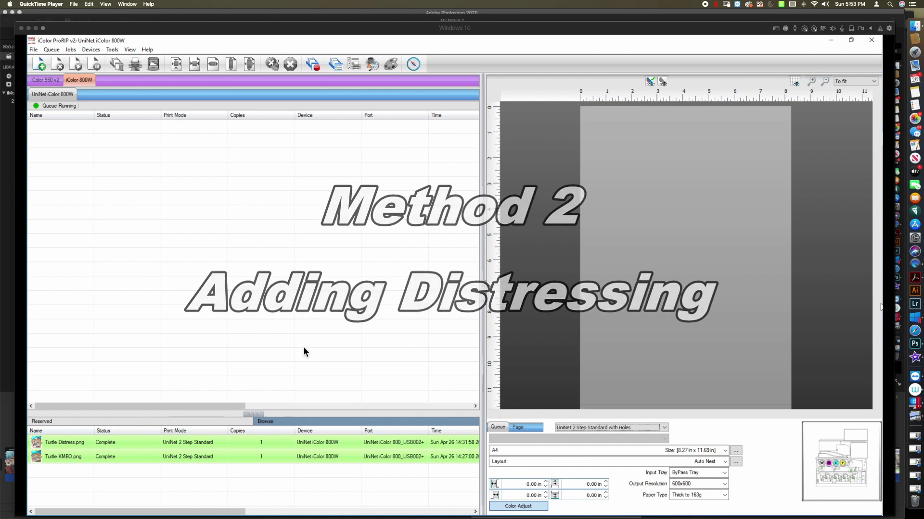
# - Set the queue's print mode to UniNet 2 Step Standard and turn off Color Adjust
pyautogui.click(664, 427)
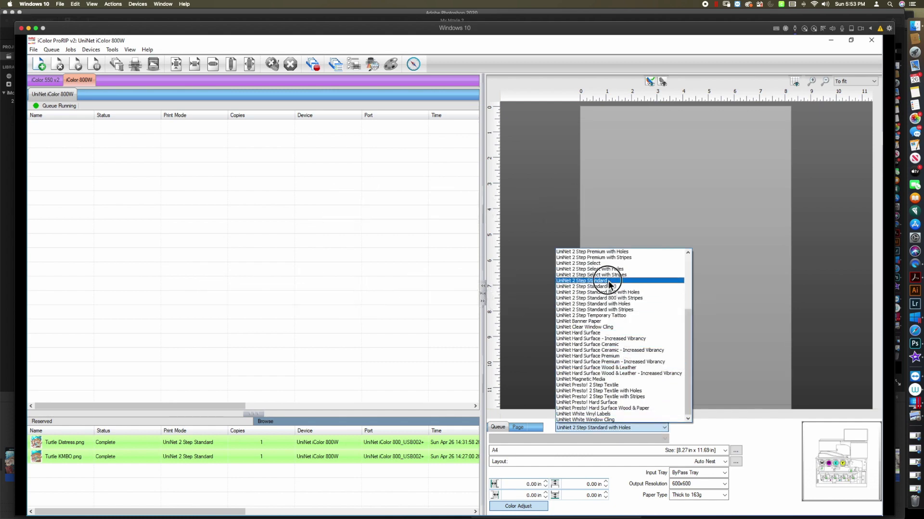
pyautogui.click(604, 281)
pyautogui.click(518, 507)
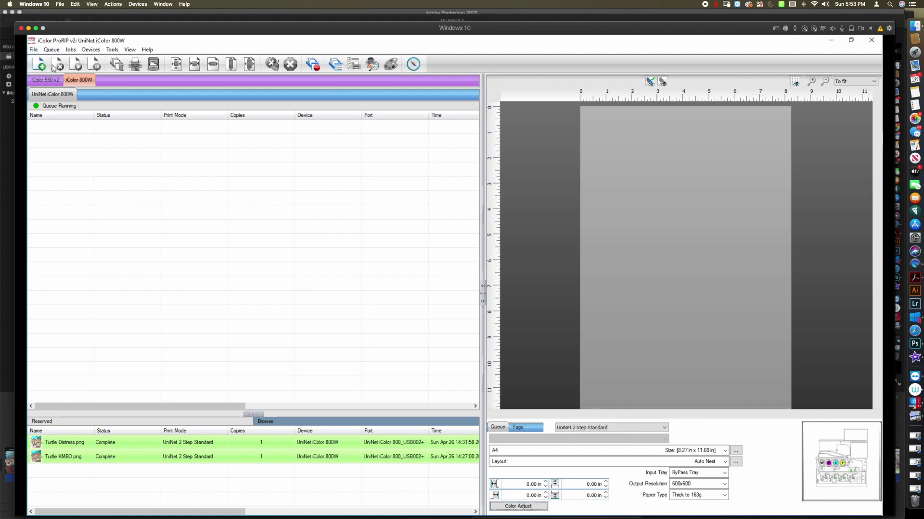
# - Add Turtle Distress.png to the queue, scaled to fit and centered on the page
pyautogui.click(40, 65)
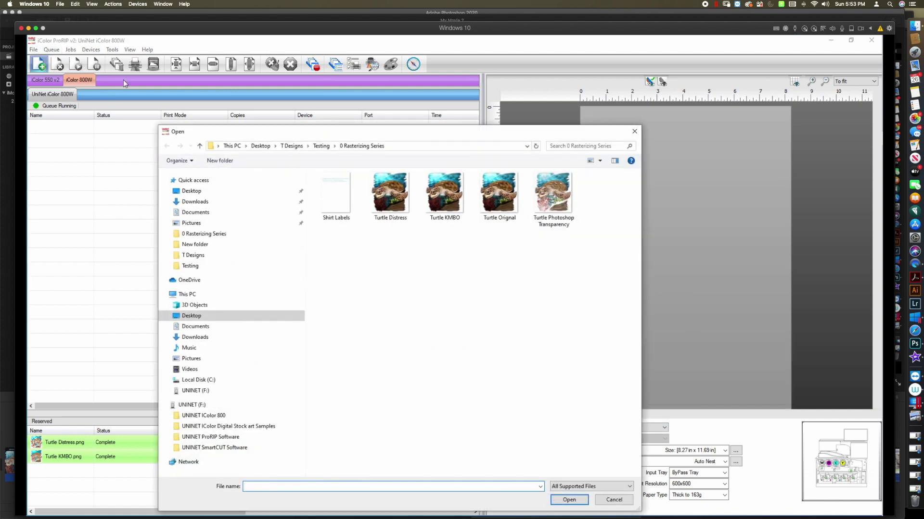
pyautogui.doubleClick(385, 198)
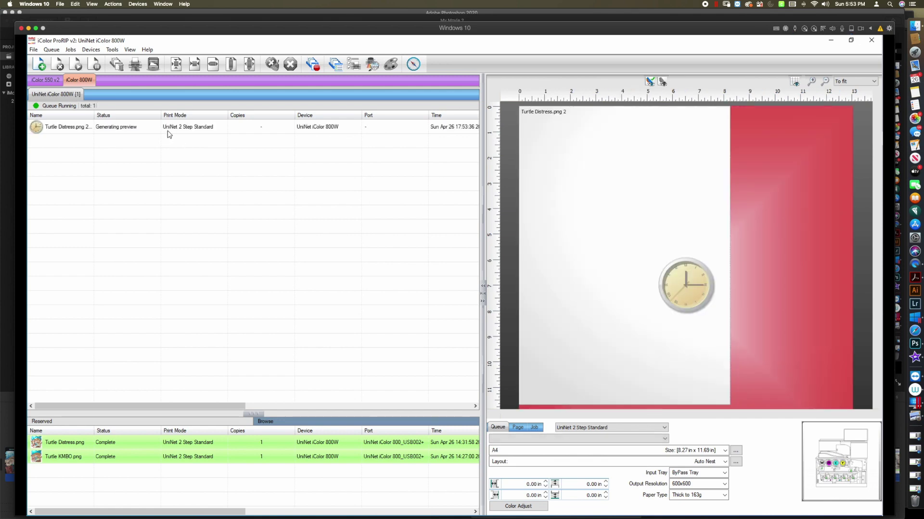
pyautogui.click(171, 128)
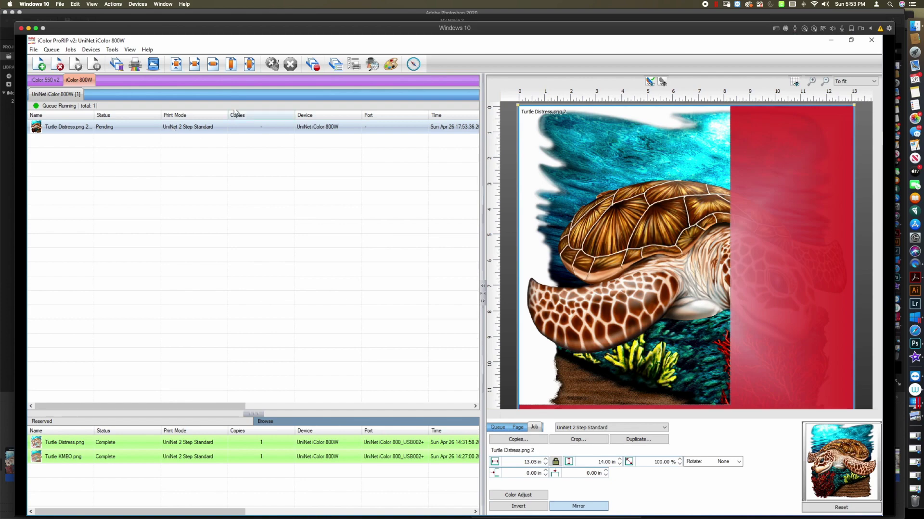
pyautogui.click(251, 63)
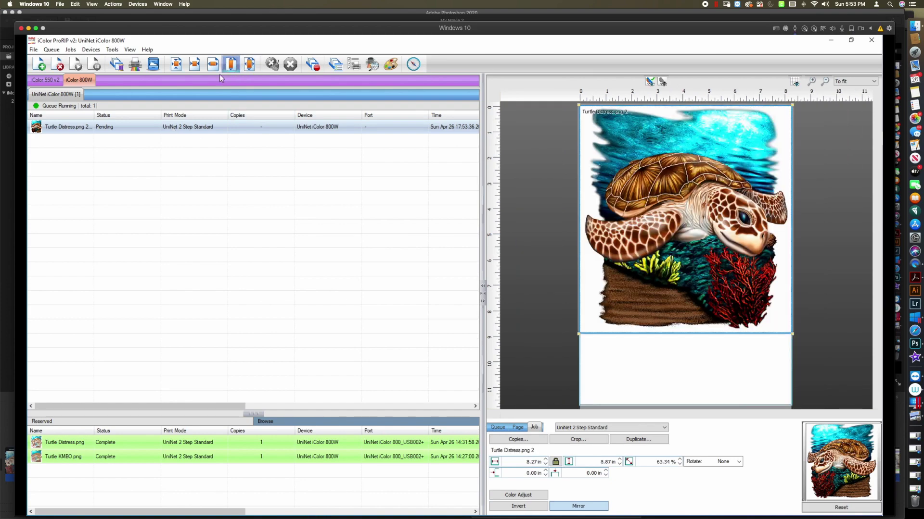
pyautogui.click(176, 67)
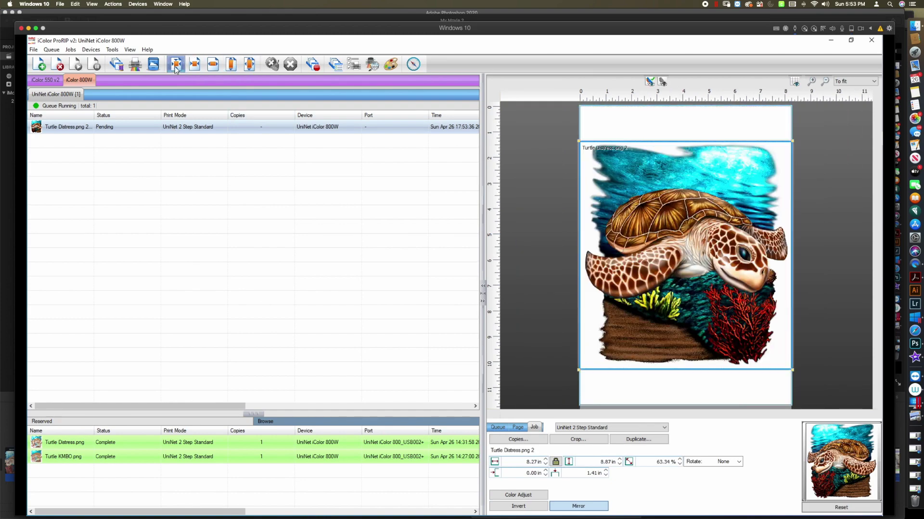
# - Apply the CADlink Distressed effect to the Turtle Distress job, with Generated Texture at 100 and the Default preset mask
pyautogui.click(70, 50)
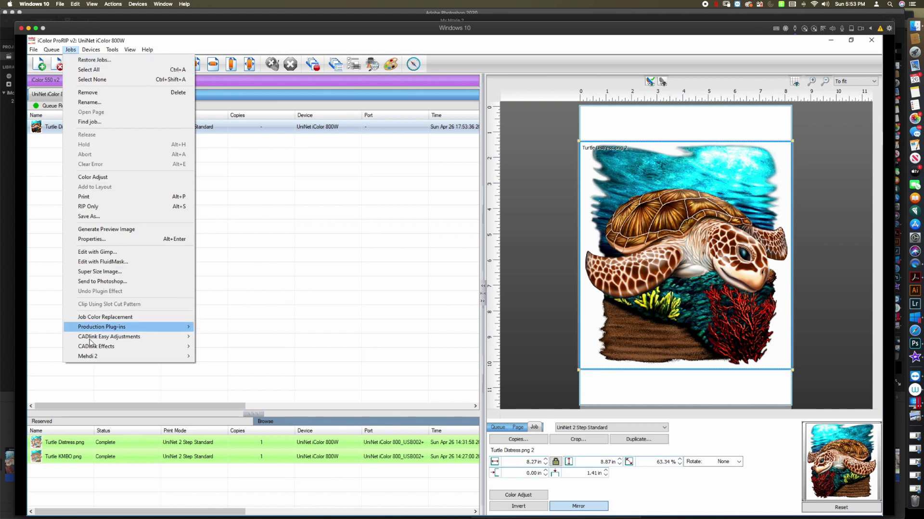
pyautogui.moveTo(176, 357)
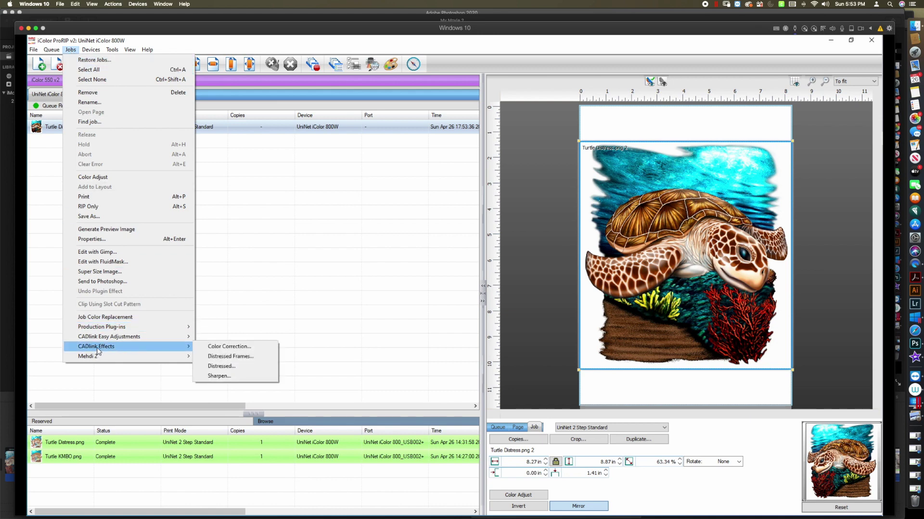
pyautogui.click(225, 367)
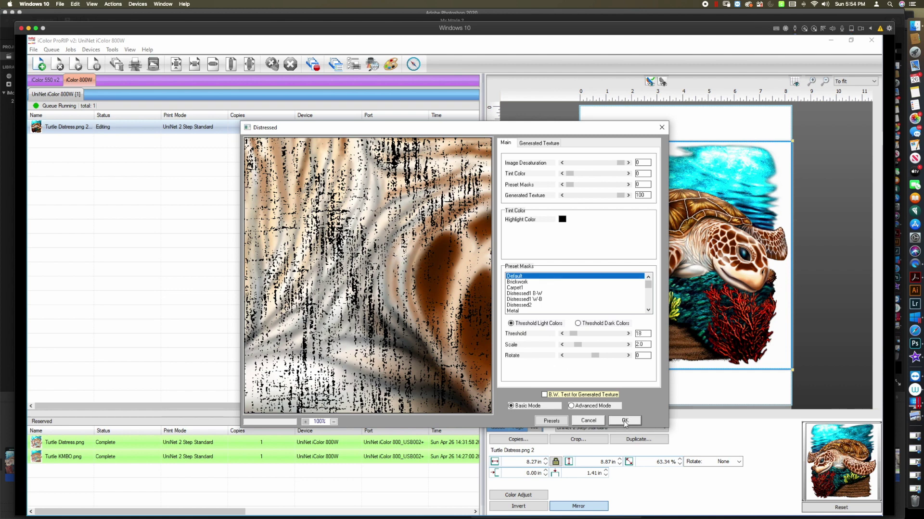
pyautogui.click(625, 422)
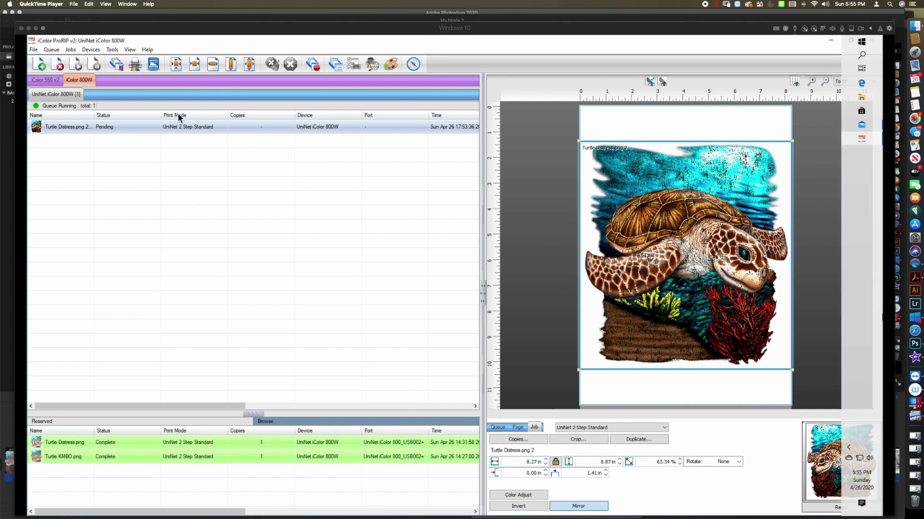
# - Knock the black out of the distressed turtle image with the KnockMeBlackOut production plug-in, using an underbase of 74
pyautogui.click(73, 52)
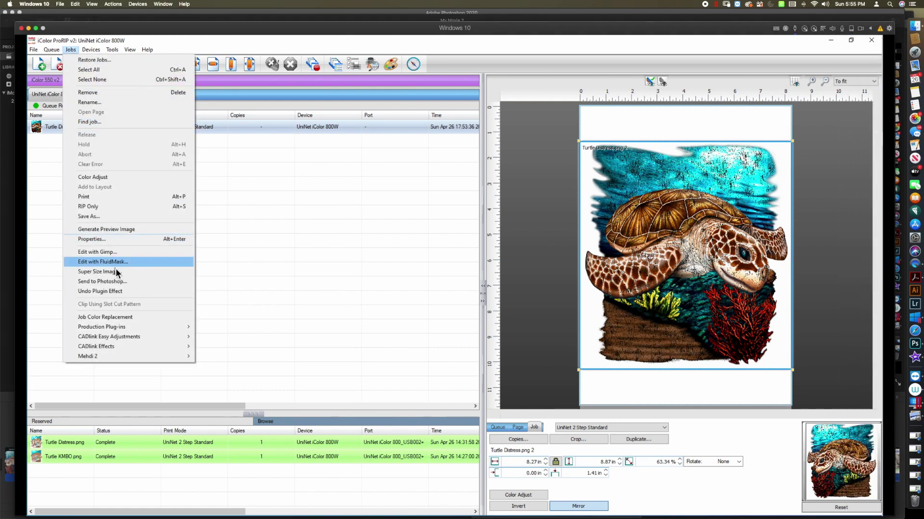
pyautogui.moveTo(107, 329)
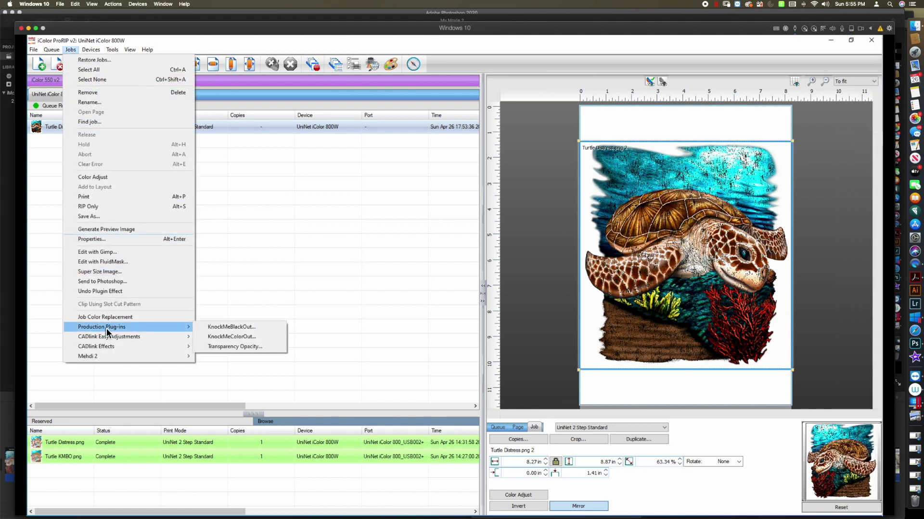
pyautogui.click(229, 331)
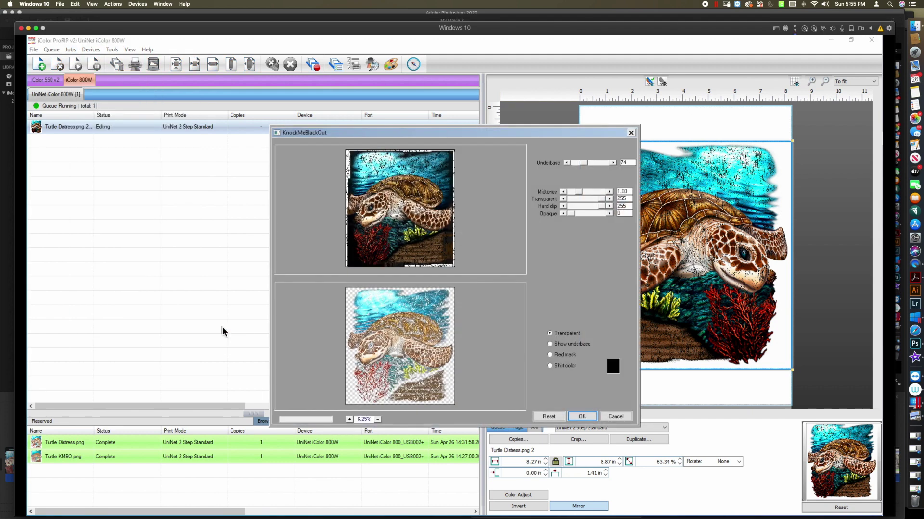
pyautogui.click(582, 419)
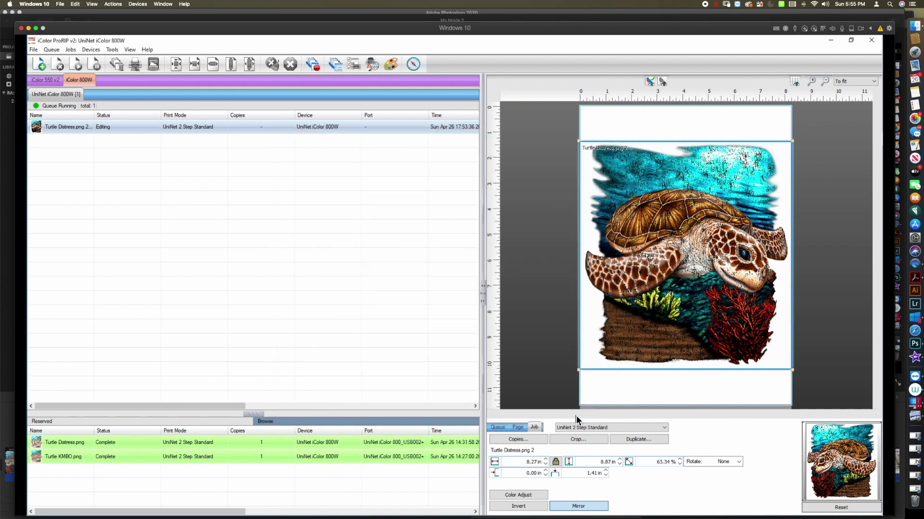
# - RIP the distressed turtle job without printing it and open its raw data view
pyautogui.rightClick(211, 131)
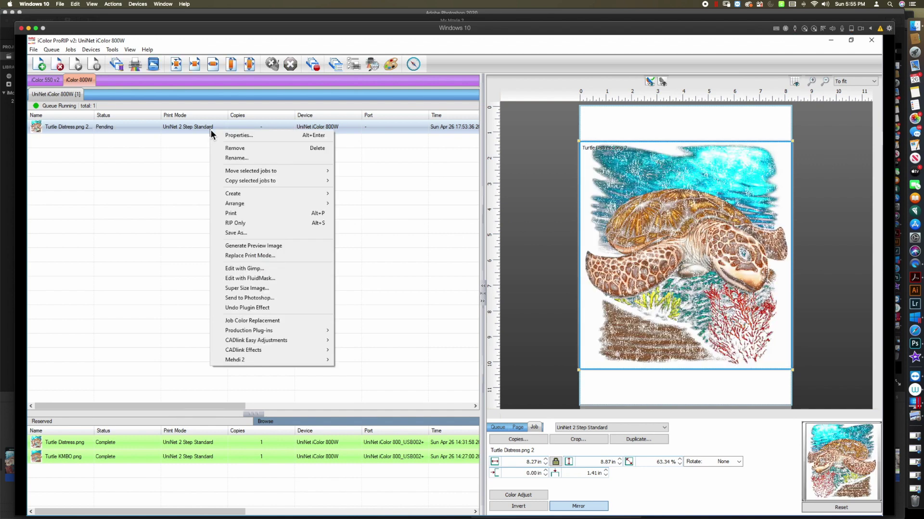
pyautogui.click(244, 224)
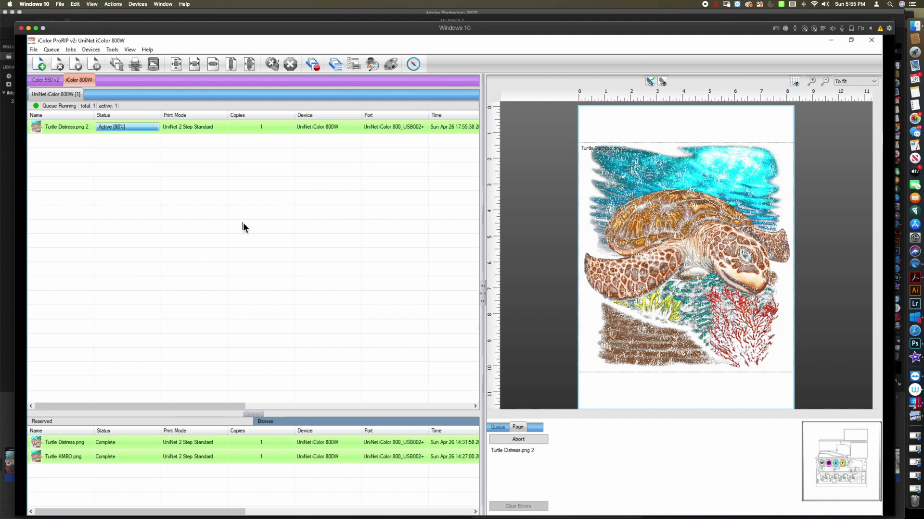
pyautogui.rightClick(209, 135)
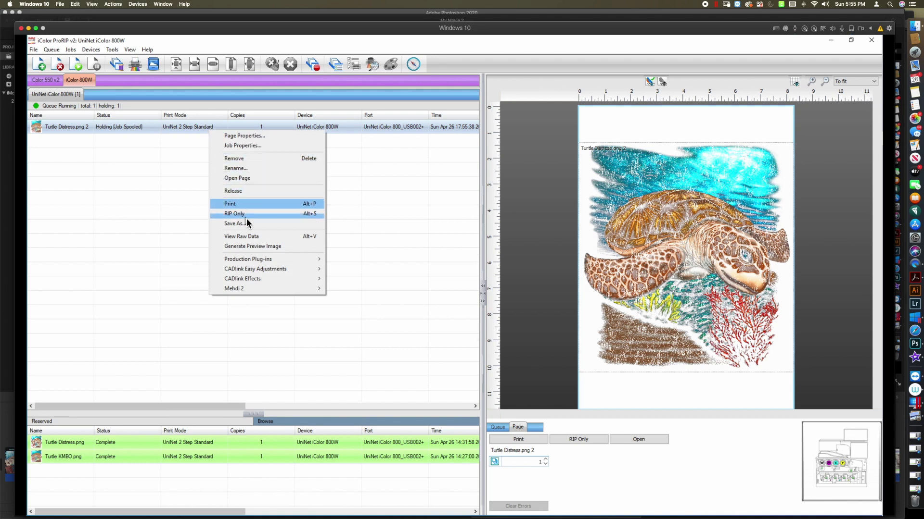
pyautogui.click(255, 236)
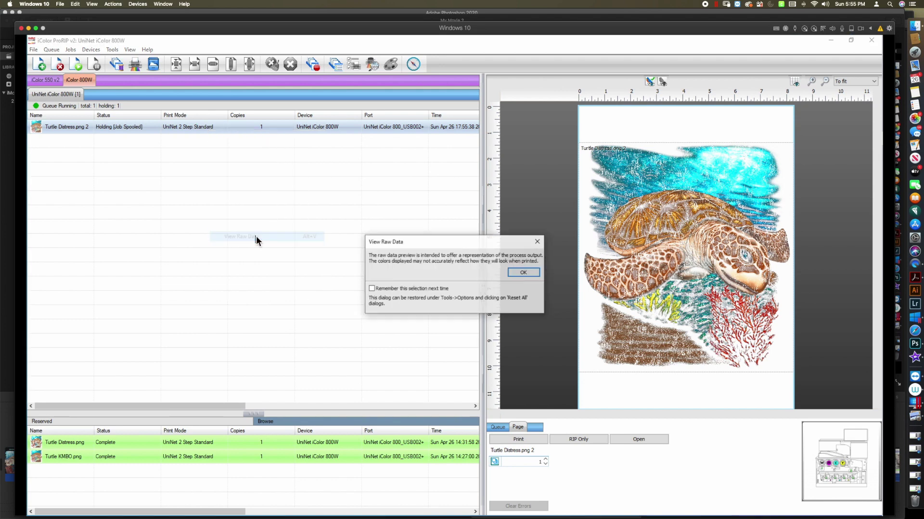
pyautogui.click(532, 272)
# - Examine the distressed texture and halftone dots over the whole turtle image in the raw data view
pyautogui.scroll(-5, 482, 262)
pyautogui.scroll(5, 480, 264)
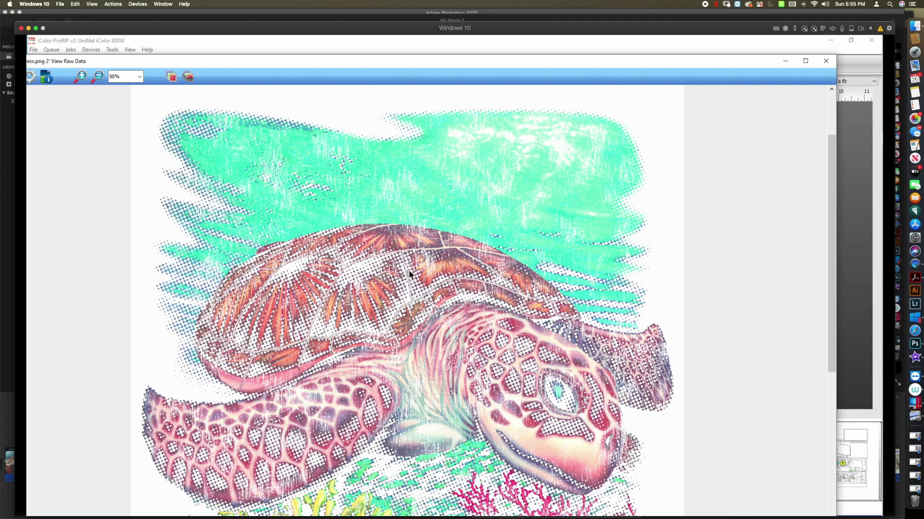
pyautogui.scroll(-5, 408, 270)
pyautogui.scroll(6, 408, 269)
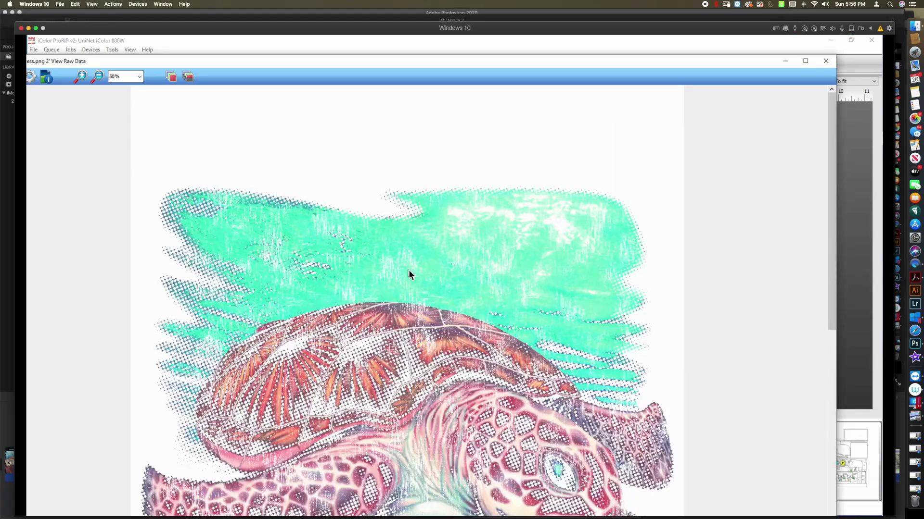
pyautogui.scroll(-5, 408, 275)
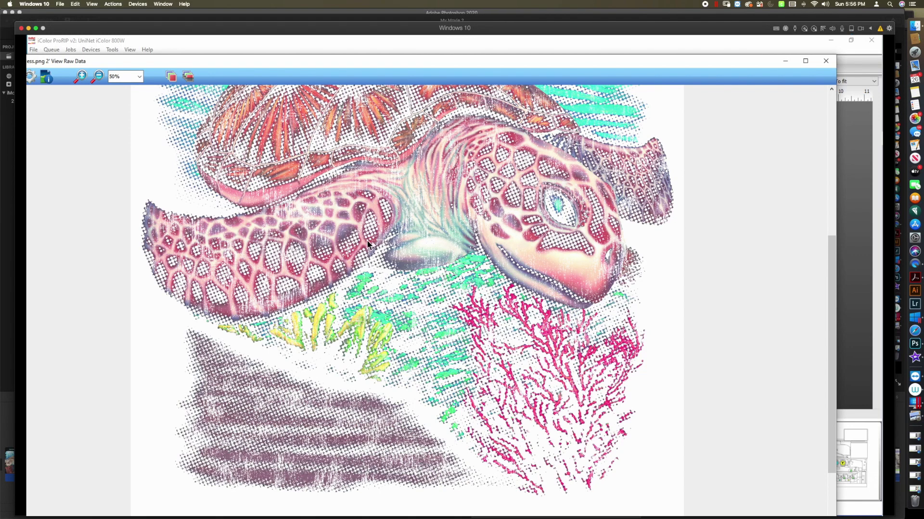
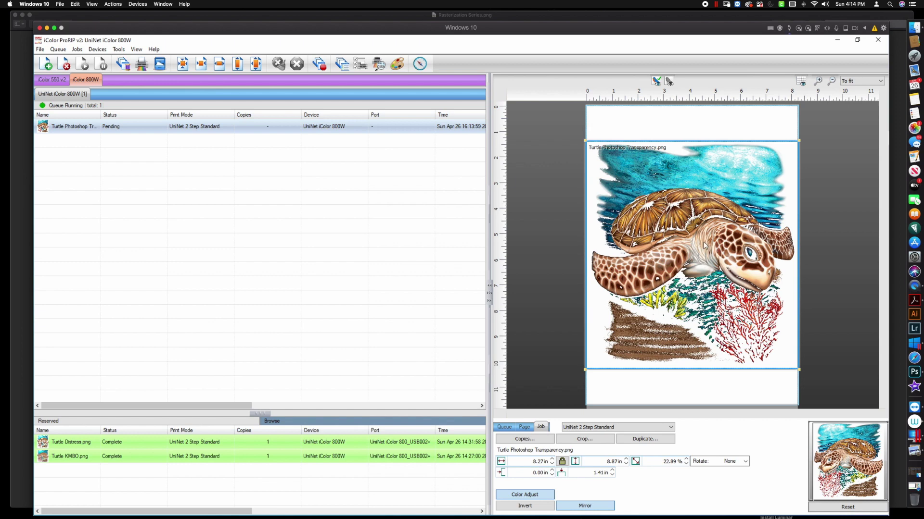
# - RIP the Turtle Photoshop Transparency.png job without printing it and open its raw data view
pyautogui.rightClick(210, 132)
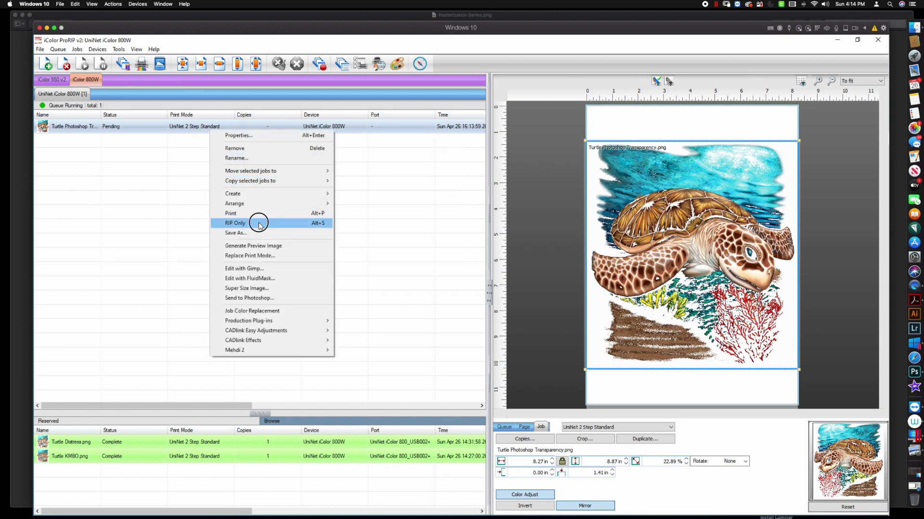
pyautogui.click(259, 223)
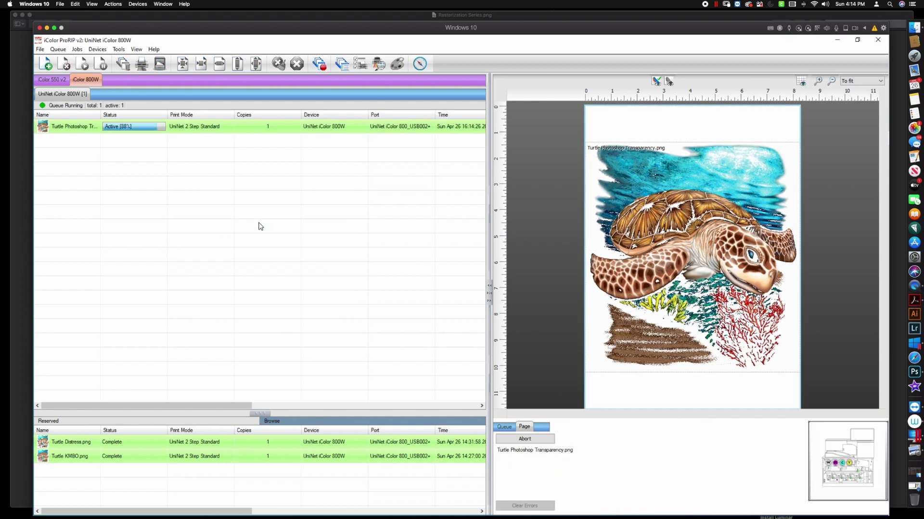
pyautogui.rightClick(230, 126)
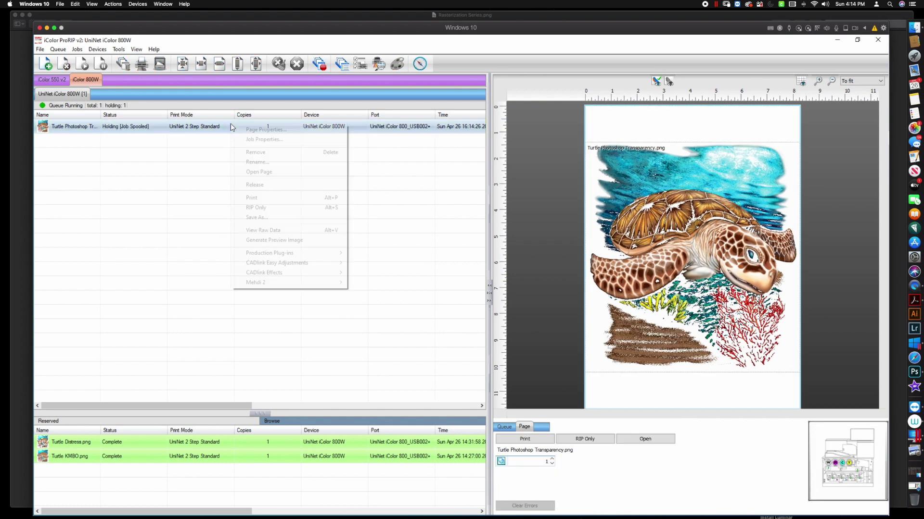
pyautogui.click(277, 230)
pyautogui.click(530, 273)
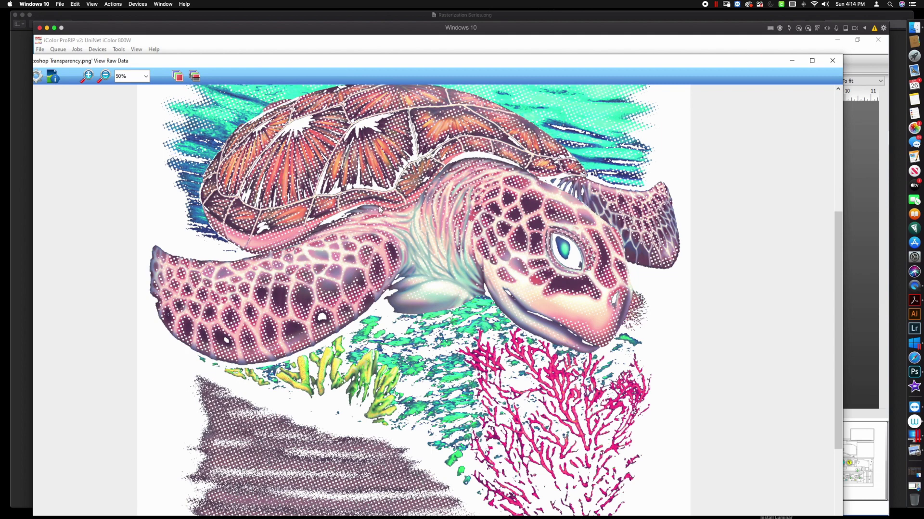
# - Examine the variable halftone dots across the water, shell, flippers and coral of the Photoshop transparency turtle
pyautogui.scroll(5, 418, 234)
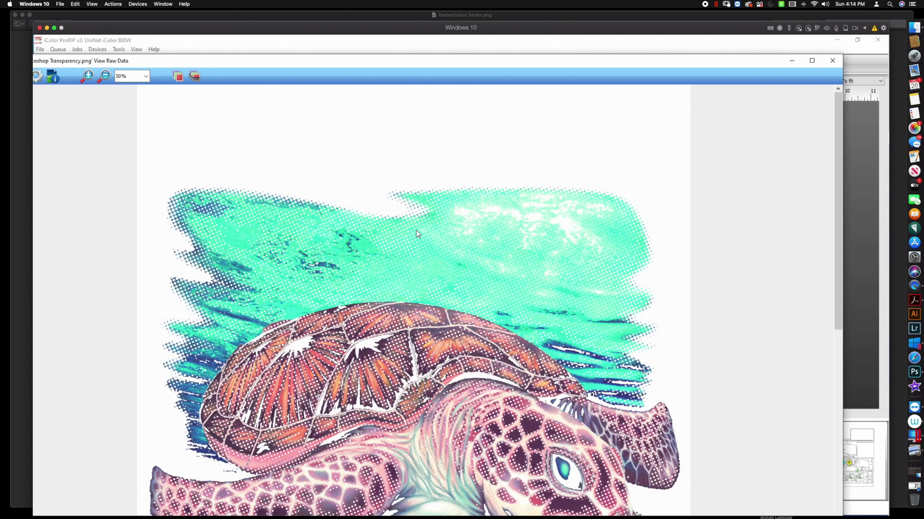
pyautogui.scroll(-6, 418, 234)
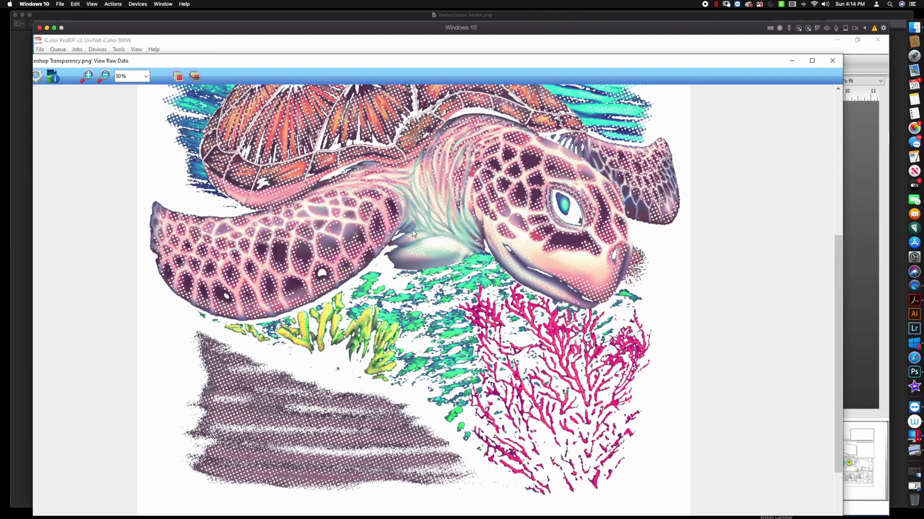
pyautogui.scroll(6, 412, 229)
pyautogui.scroll(-8, 412, 229)
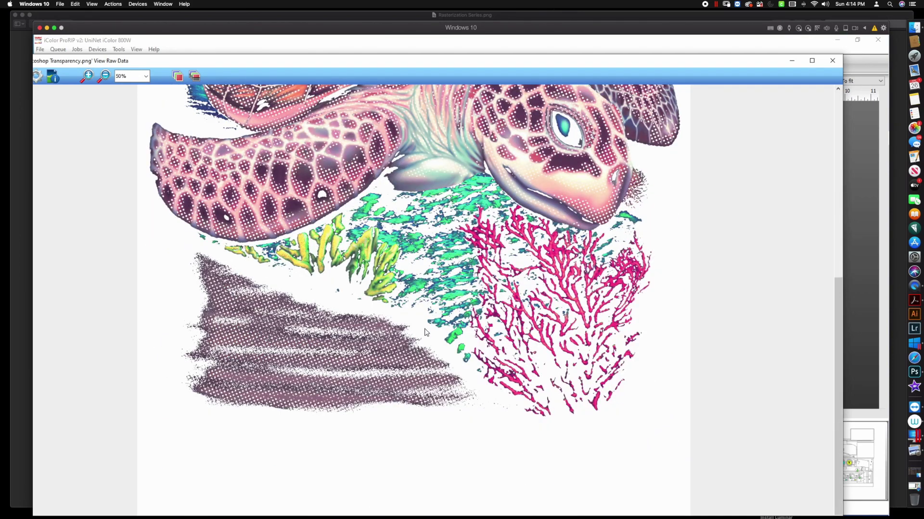
pyautogui.scroll(6, 430, 262)
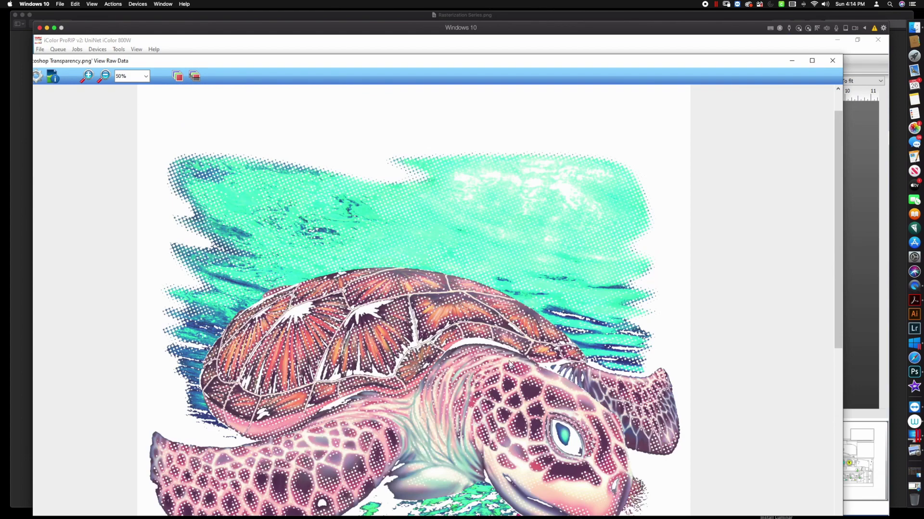
pyautogui.scroll(-6, 518, 372)
pyautogui.scroll(2, 518, 372)
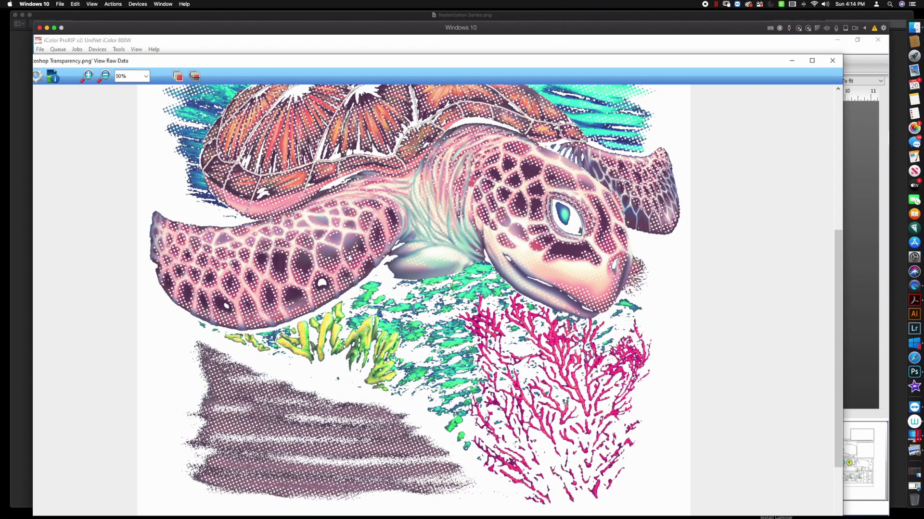
pyautogui.scroll(4, 358, 257)
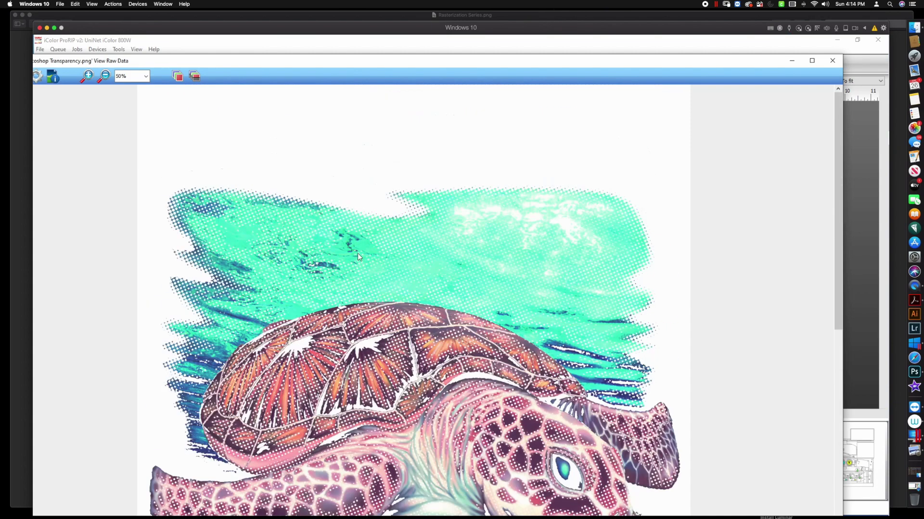
pyautogui.scroll(-6, 359, 257)
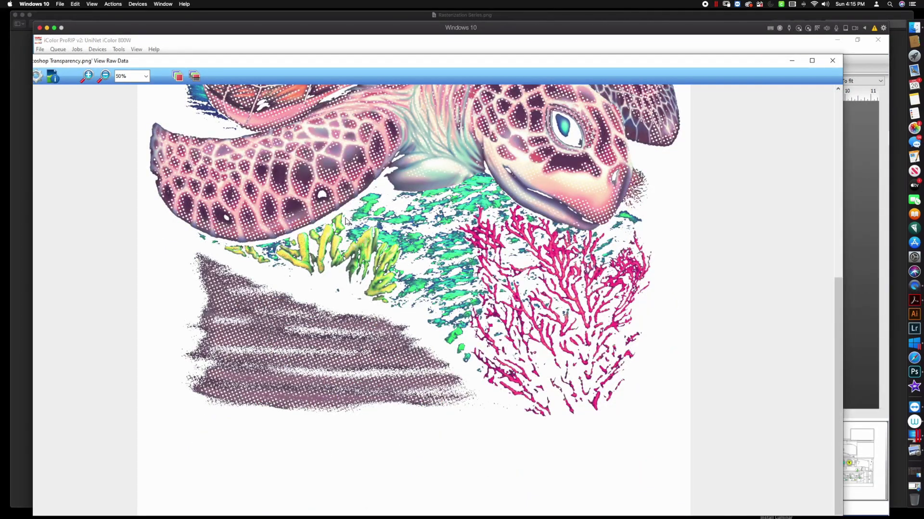
pyautogui.scroll(5, 340, 220)
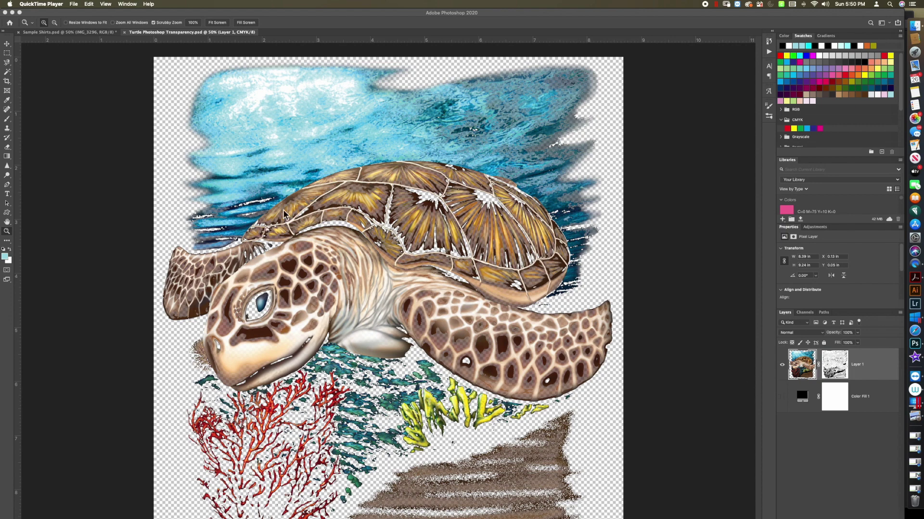
# - Switch to Photoshop and display the layer mask of Layer 1 on its own in the turtle document
pyautogui.keyDown('alt'); pyautogui.click(838, 372); pyautogui.keyUp('alt')
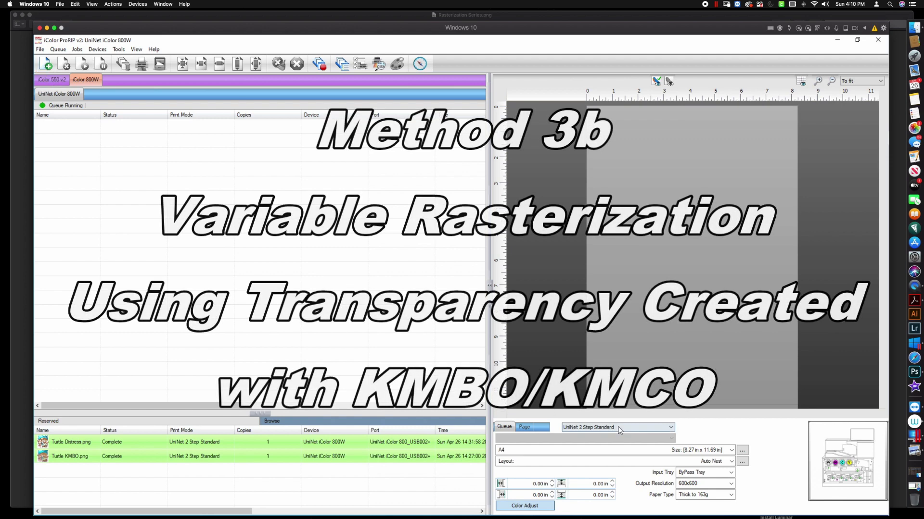
# - In iColor ProRIP, set the queue's print mode to UniNet 2 Step Standard and add Turtle KMBO.png to the queue
pyautogui.click(589, 427)
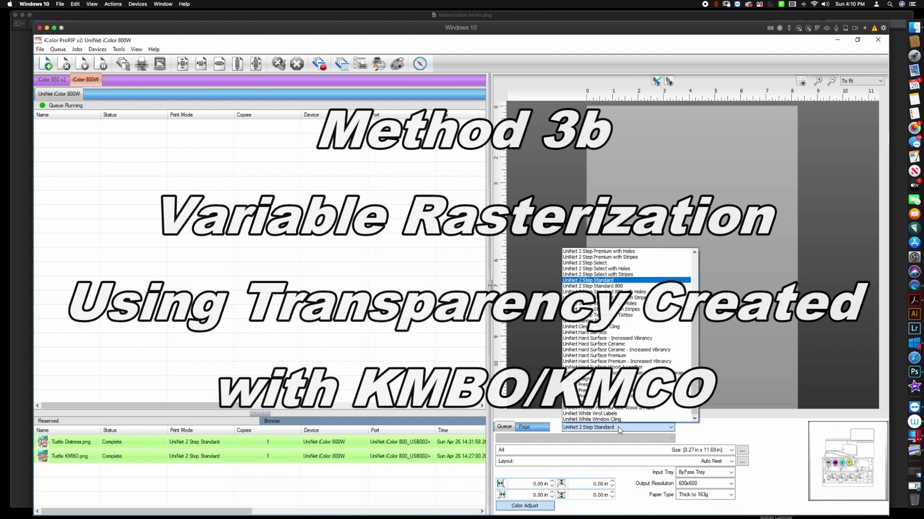
pyautogui.click(593, 281)
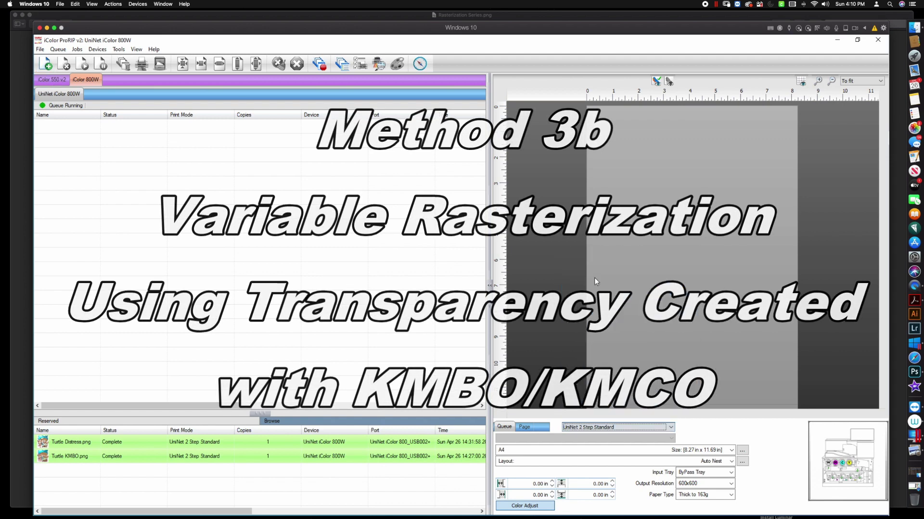
pyautogui.click(47, 64)
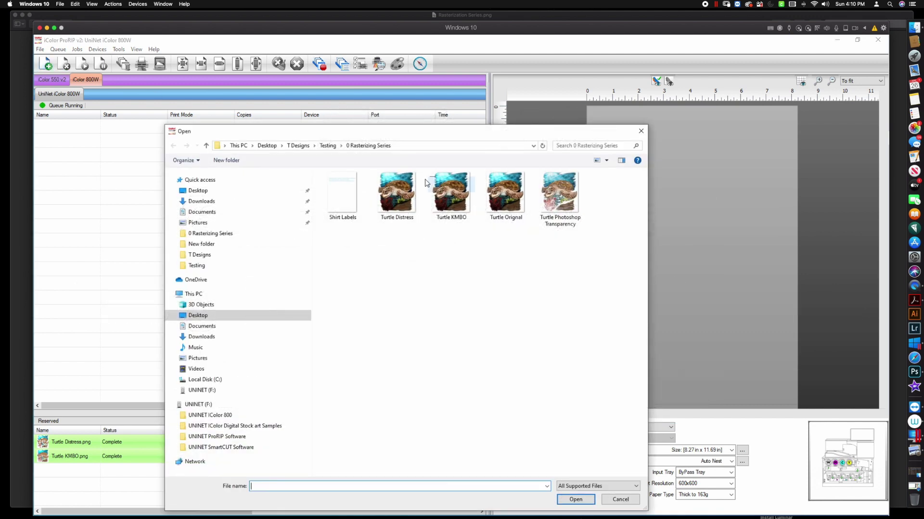
pyautogui.doubleClick(445, 201)
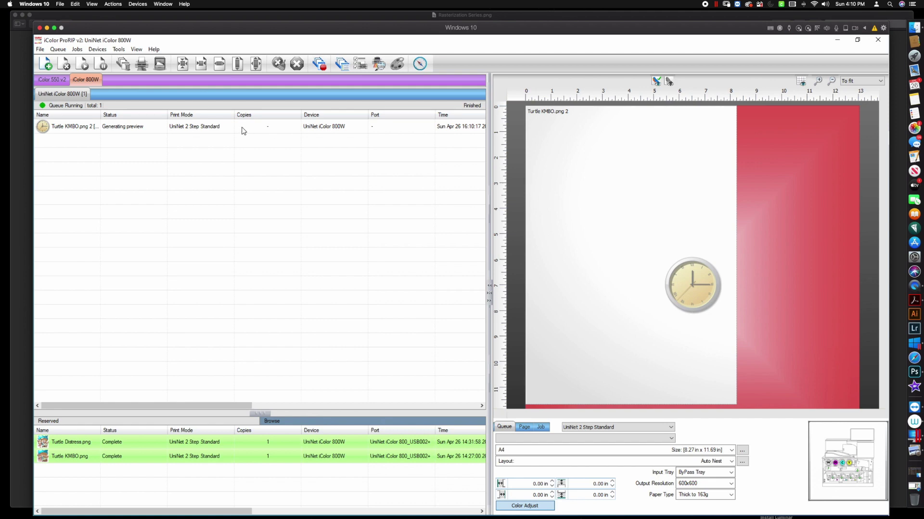
# - Scale the Turtle KMBO job to fit the page and center it
pyautogui.click(218, 127)
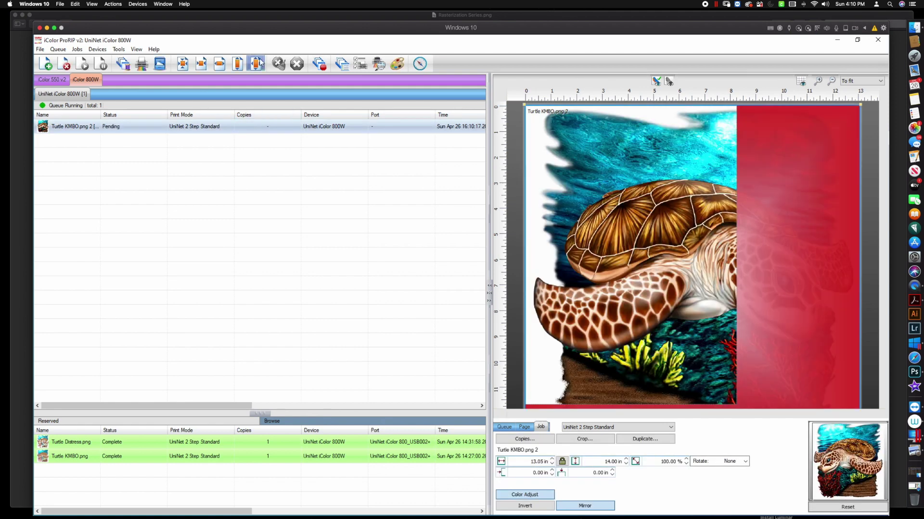
pyautogui.click(255, 64)
pyautogui.click(183, 65)
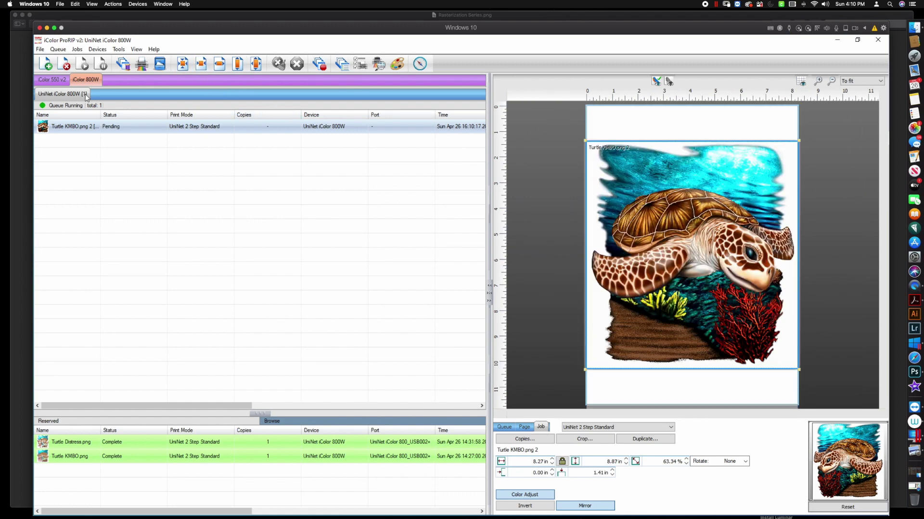
# - Apply the KnockMeBlackOut plug-in to the Turtle KMBO job with an underbase of 74 and the transparent preview
pyautogui.click(77, 50)
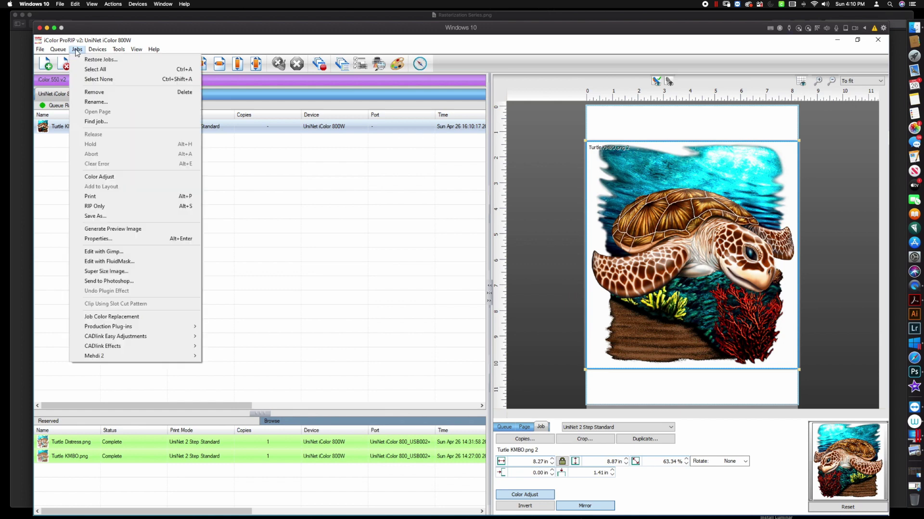
pyautogui.moveTo(178, 327)
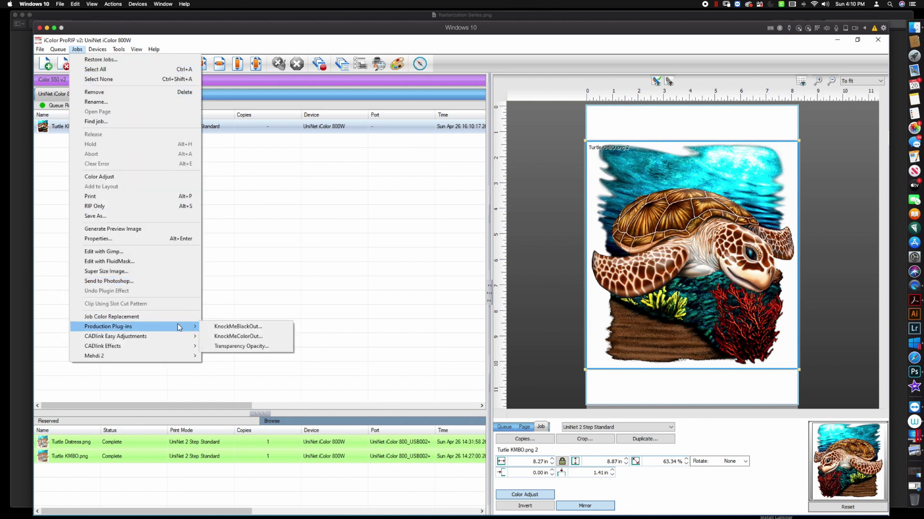
pyautogui.click(251, 329)
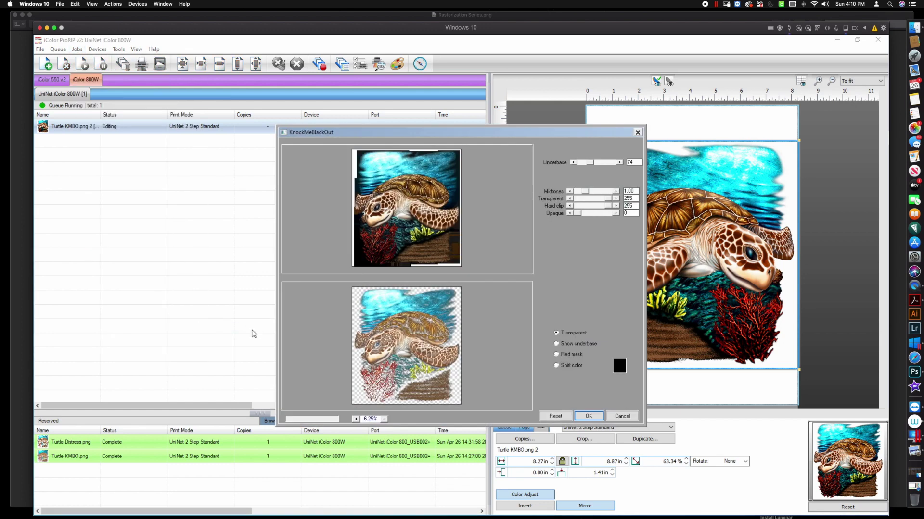
pyautogui.moveTo(372, 132); pyautogui.dragTo(358, 107)
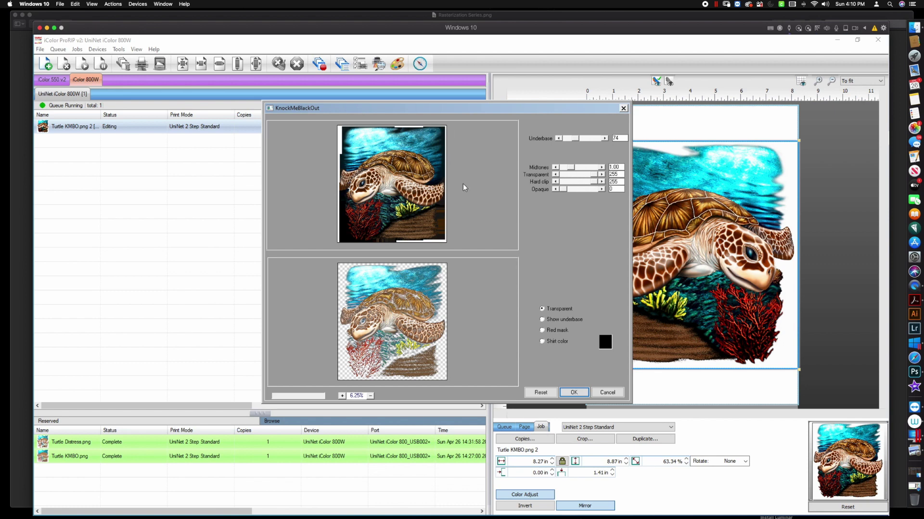
pyautogui.click(574, 394)
# - Open the raw data preview of the spooled Turtle KMBO job and accept the color accuracy notice
pyautogui.rightClick(179, 127)
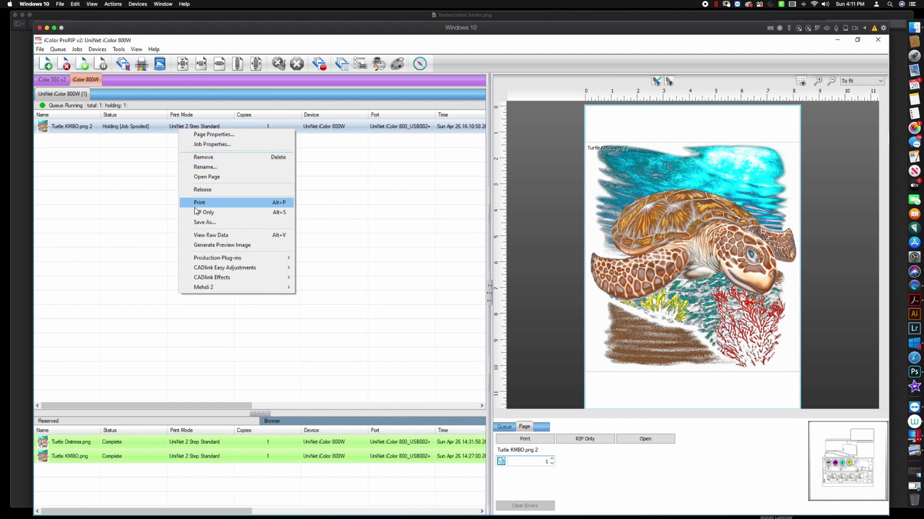
pyautogui.click(212, 235)
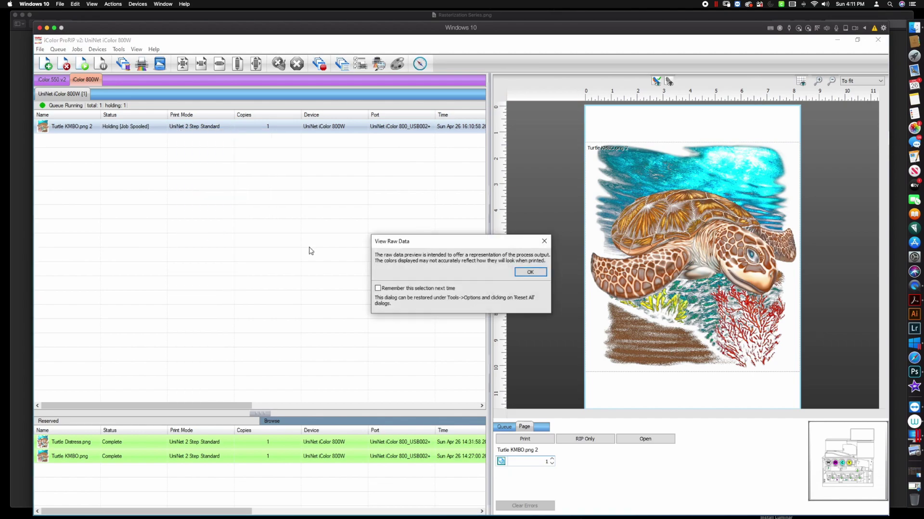
pyautogui.click(529, 272)
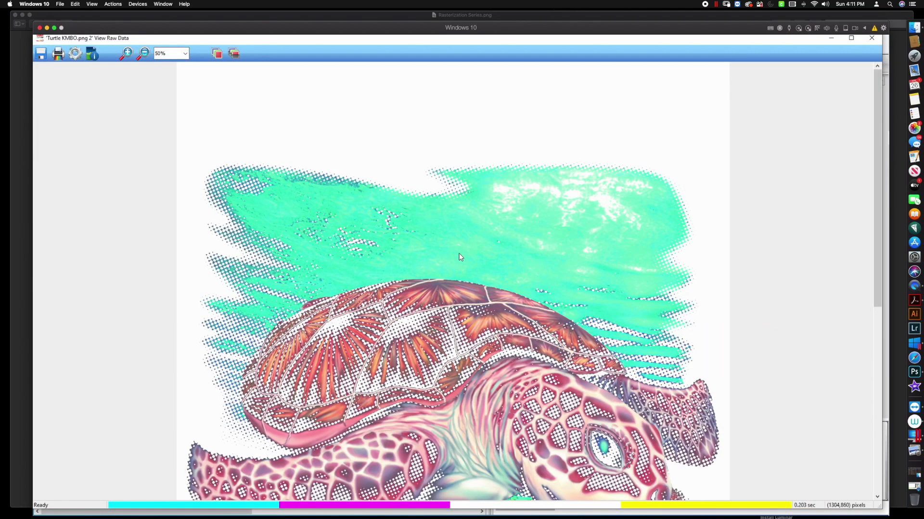
# - Examine the halftone dots of the KnockMeBlackOut result across the water, shell, flippers, coral and sand
pyautogui.scroll(-5, 455, 258)
pyautogui.scroll(-5, 454, 258)
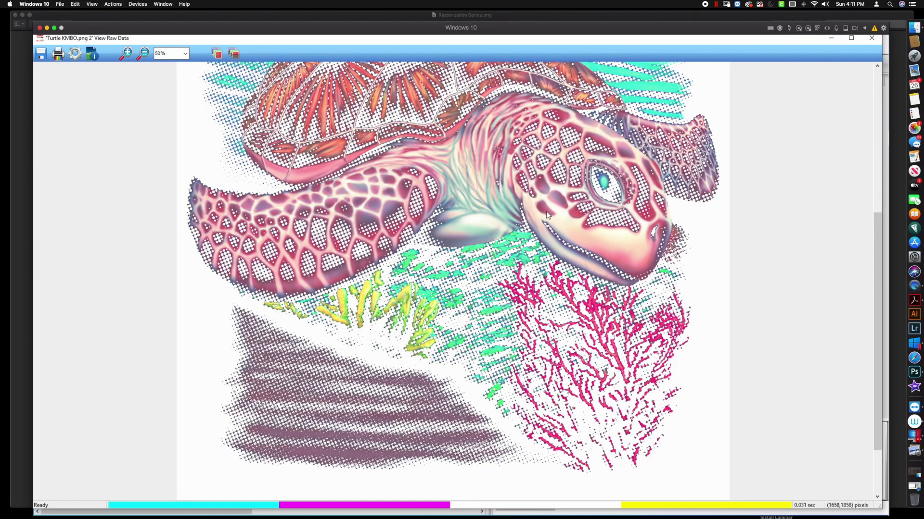
pyautogui.scroll(5, 536, 218)
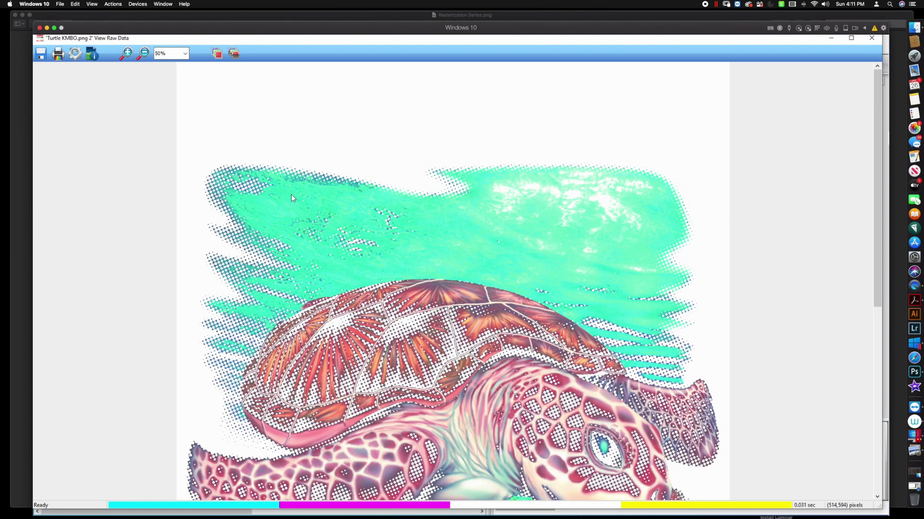
pyautogui.scroll(-5, 388, 280)
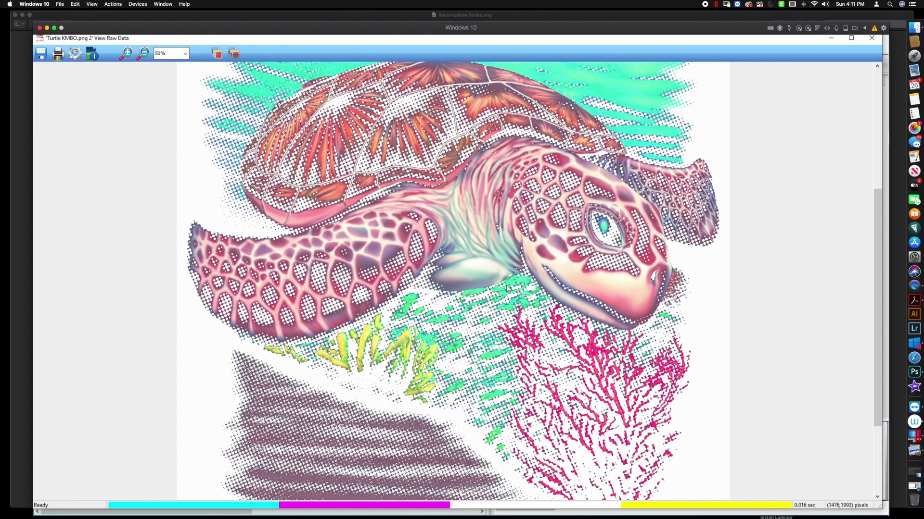
pyautogui.scroll(5, 506, 288)
pyautogui.scroll(-5, 506, 287)
pyautogui.scroll(5, 407, 153)
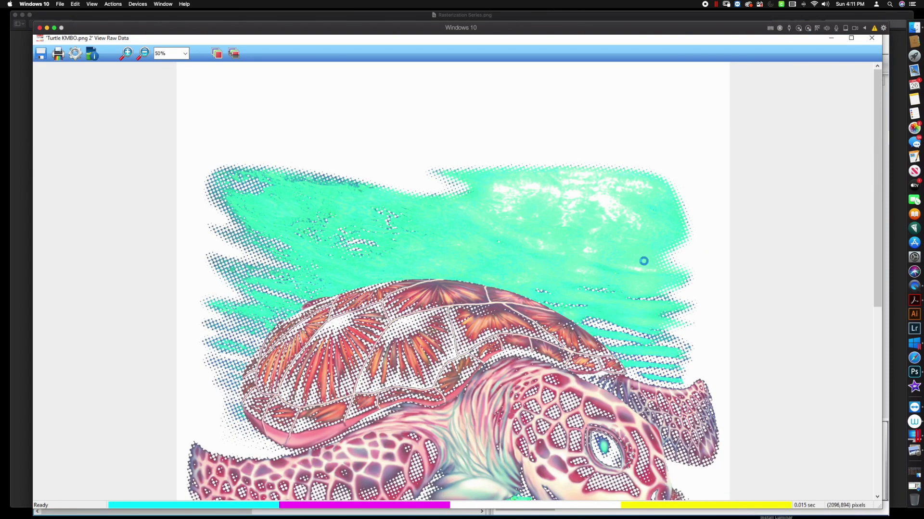
pyautogui.scroll(-6, 643, 261)
pyautogui.scroll(4, 579, 235)
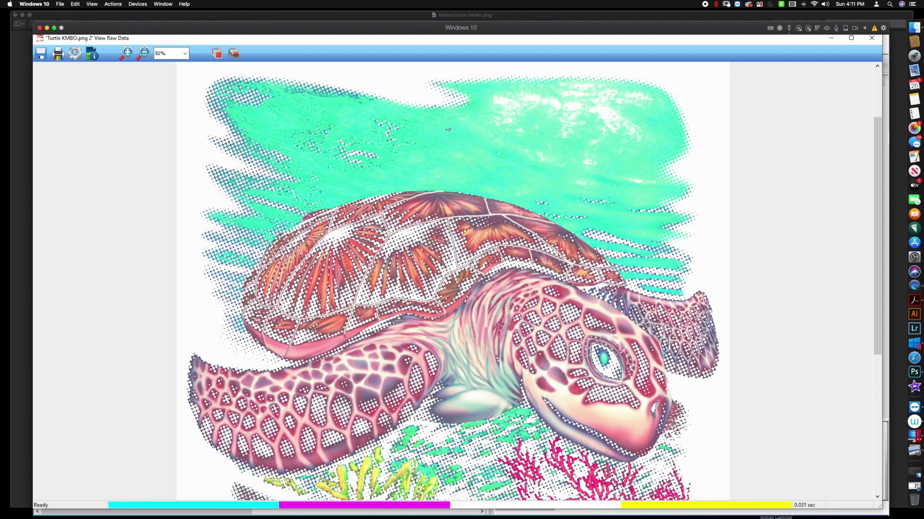
pyautogui.moveTo(399, 41)
pyautogui.mouseDown()
pyautogui.moveTo(410, 68)
pyautogui.moveTo(383, 64)
pyautogui.moveTo(394, 51)
pyautogui.mouseUp()
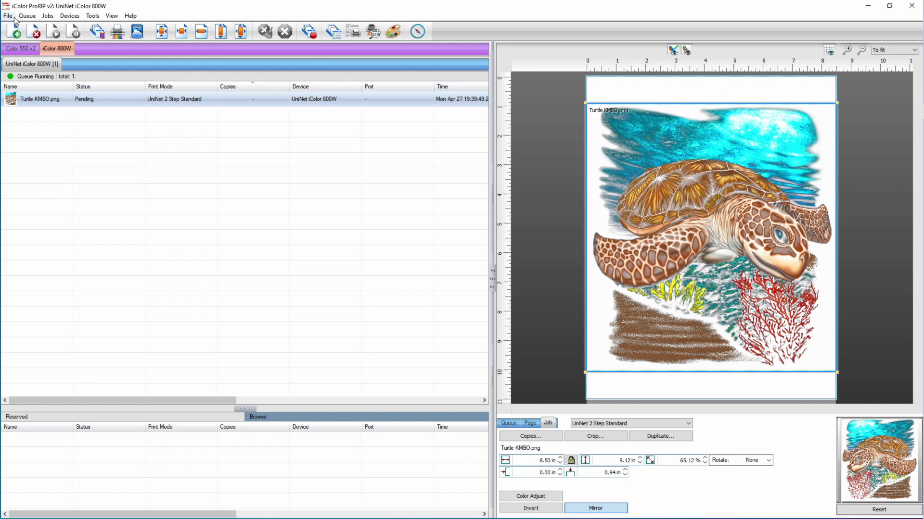
# - Open KnockMeColorOut for the Turtle KMBO job and preview the result on the black shirt color
pyautogui.click(48, 17)
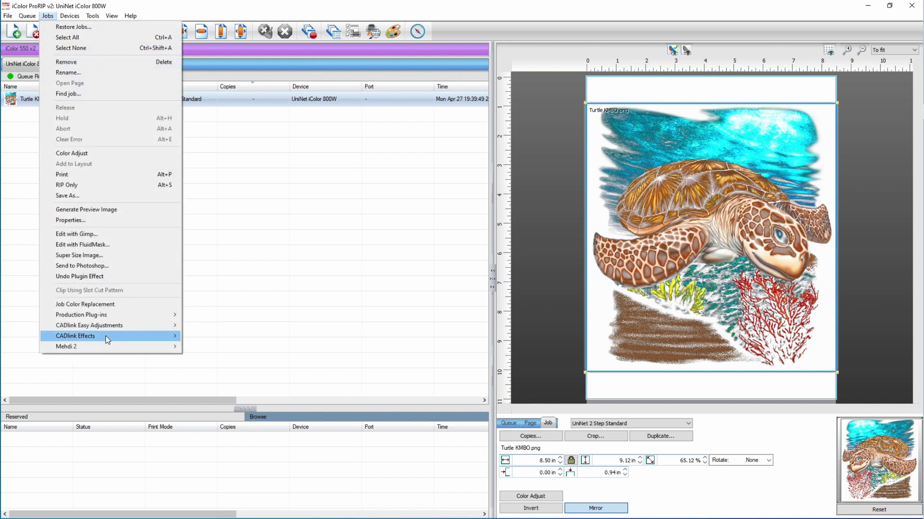
pyautogui.moveTo(106, 319)
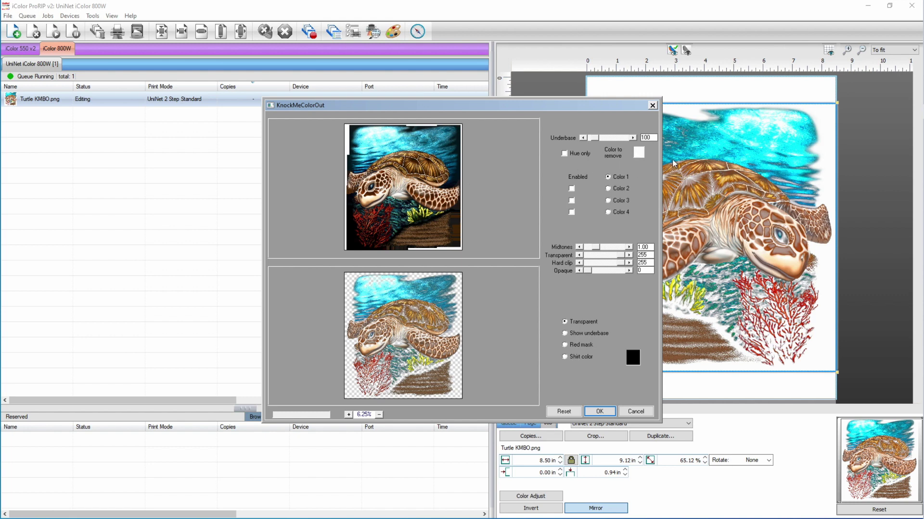
pyautogui.click(565, 357)
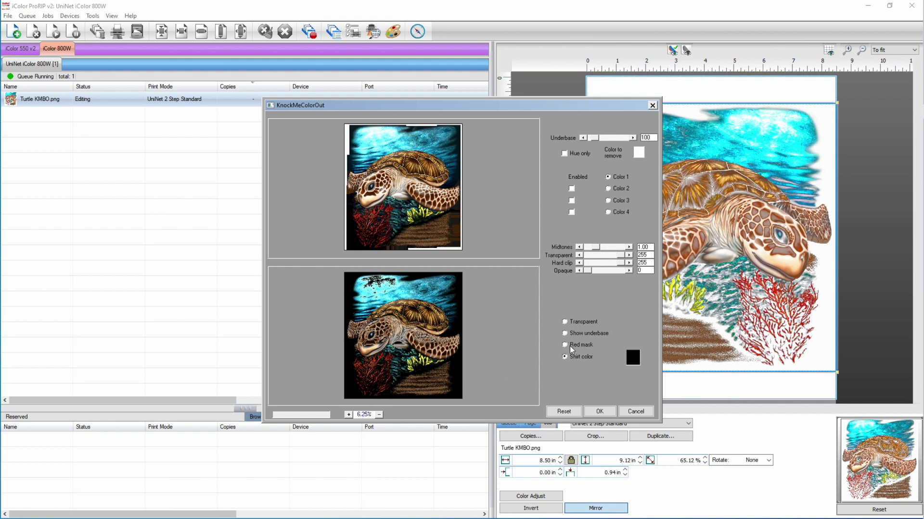
# - Set Color 1 to remove to the saved teal custom color with red 0, green 187 and blue 187
pyautogui.click(639, 154)
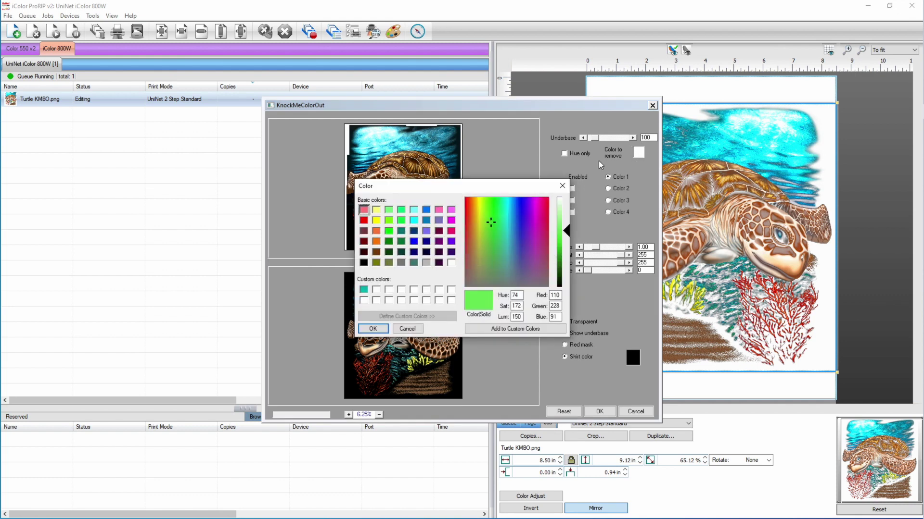
pyautogui.click(414, 221)
pyautogui.moveTo(568, 246); pyautogui.dragTo(567, 256)
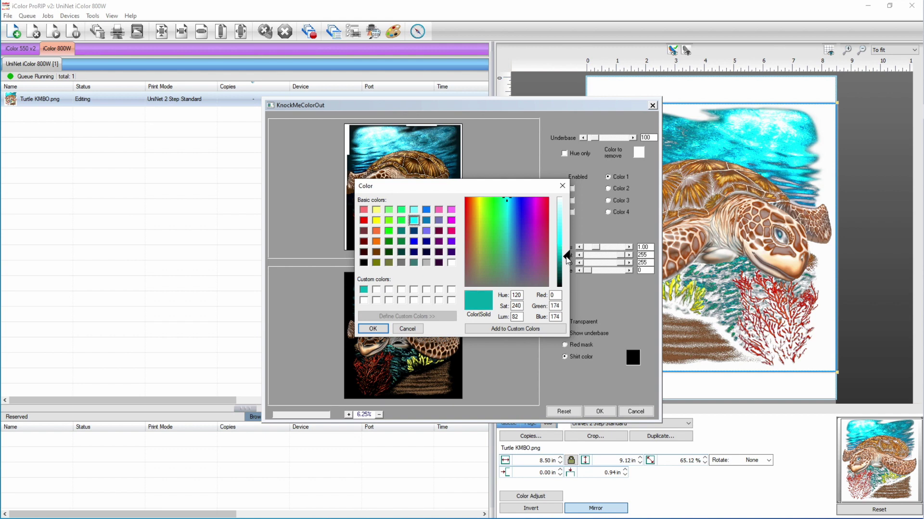
pyautogui.click(364, 290)
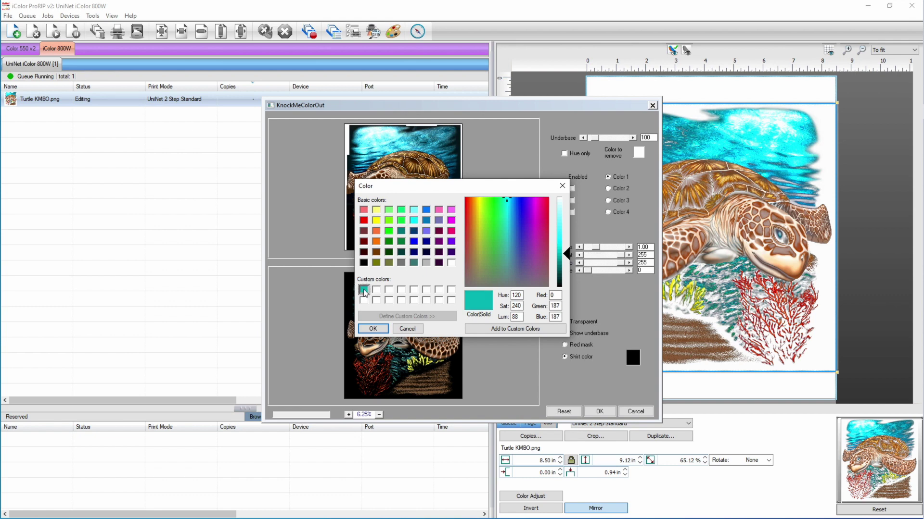
pyautogui.click(375, 331)
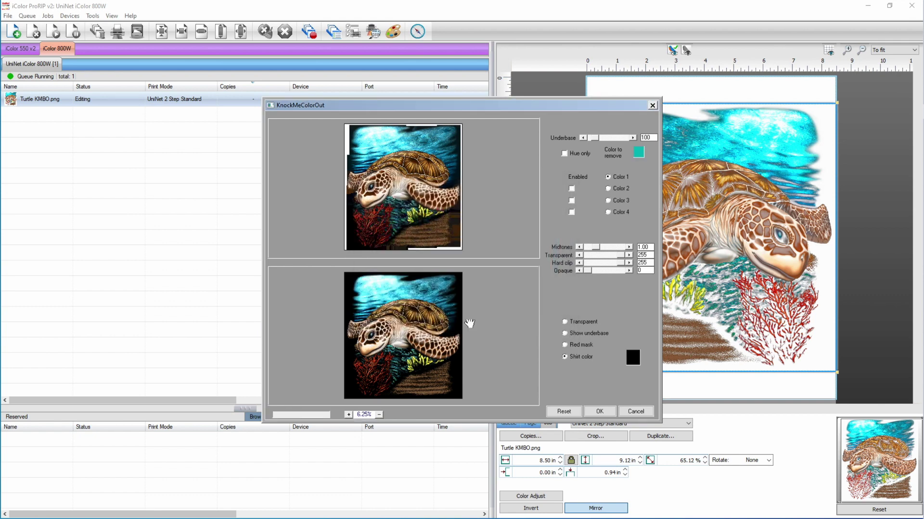
# - Set the KnockMeColorOut underbase to 232, inspect it in the enlarged underbase preview, and apply the effect
pyautogui.moveTo(596, 140); pyautogui.dragTo(599, 140)
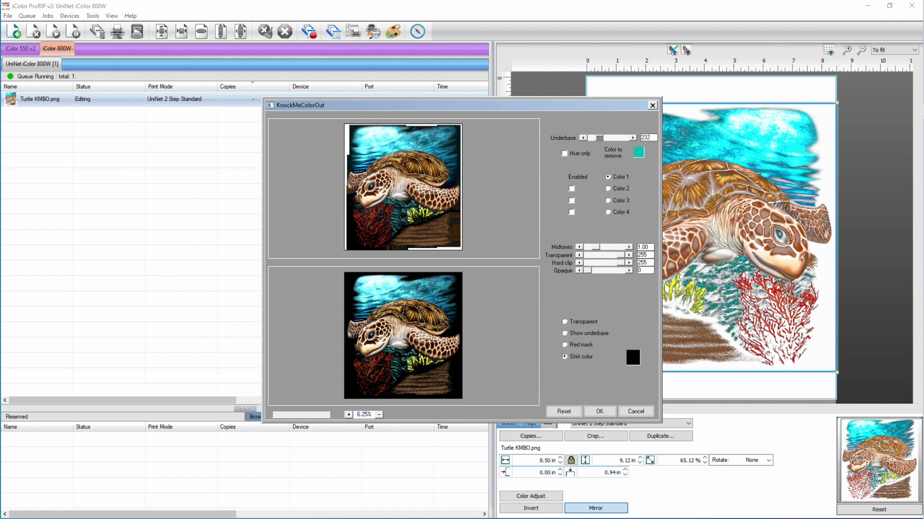
pyautogui.click(565, 334)
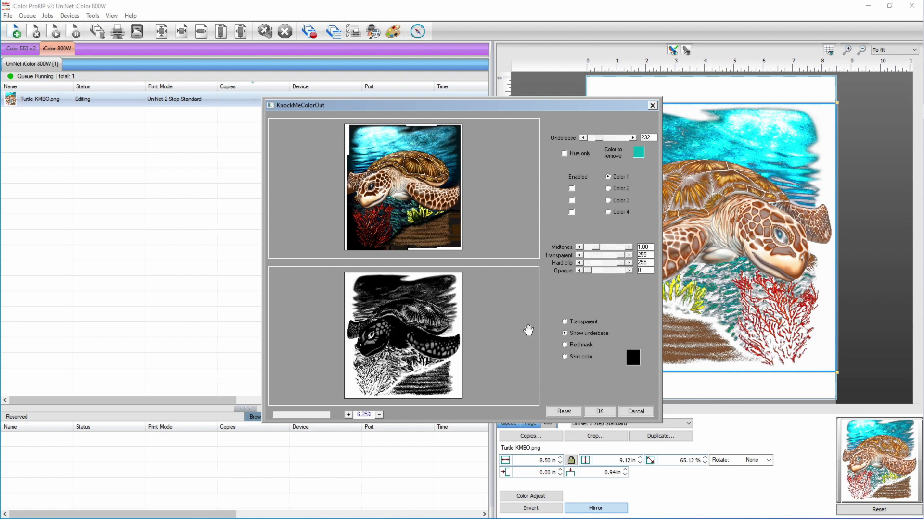
pyautogui.click(348, 414)
pyautogui.click(348, 414)
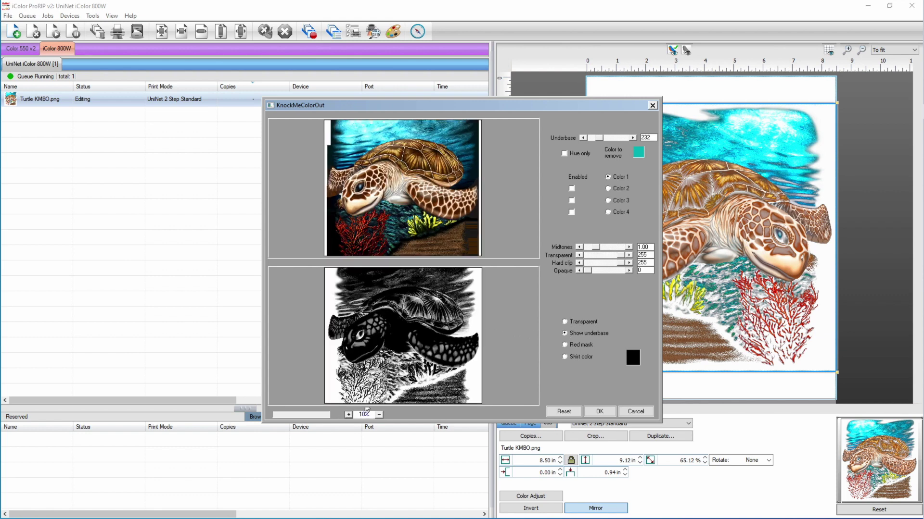
pyautogui.moveTo(413, 333); pyautogui.dragTo(412, 364)
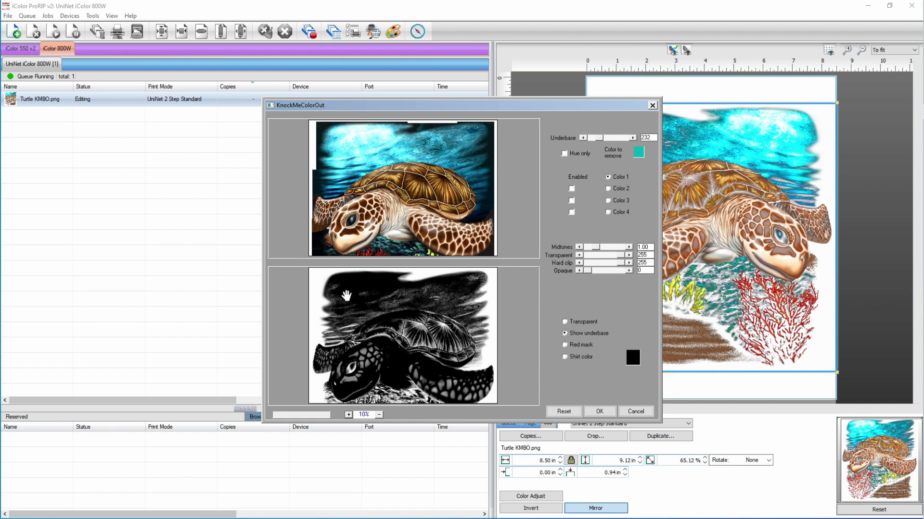
pyautogui.click(599, 414)
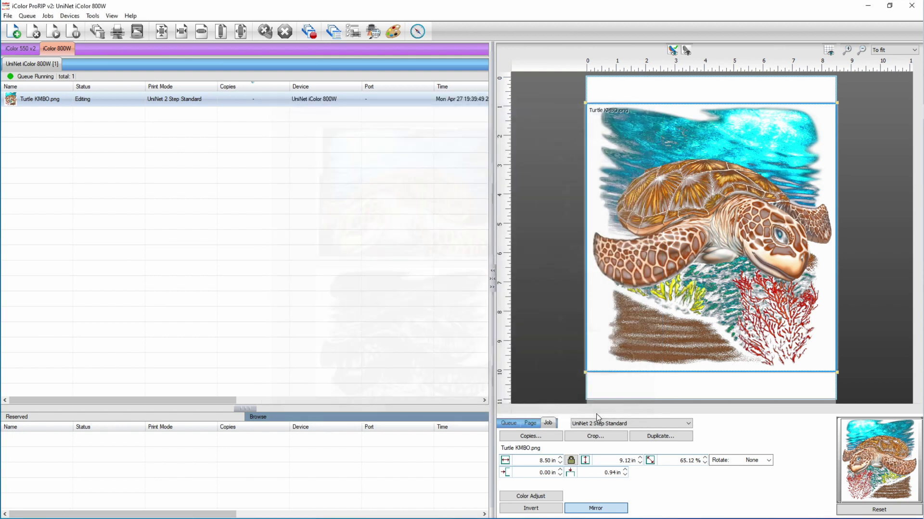
# - RIP the Turtle KMBO job without printing and open its raw data preview
pyautogui.rightClick(199, 100)
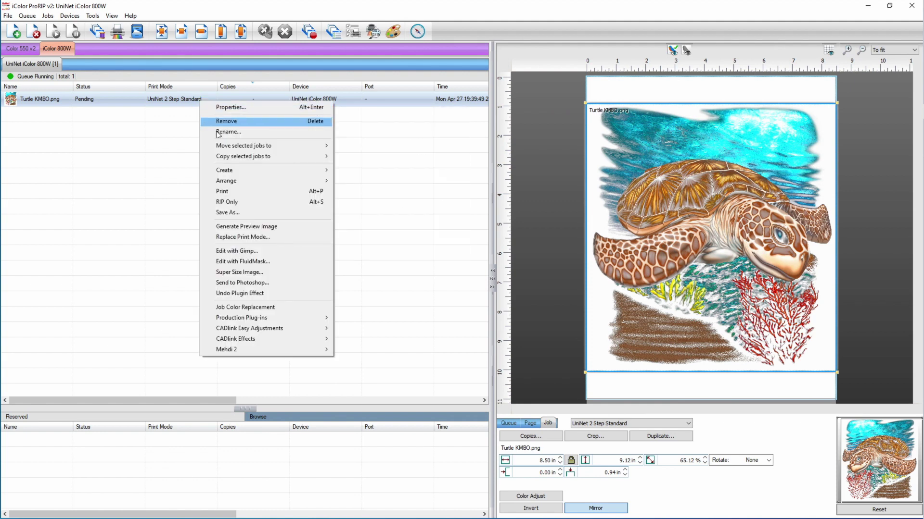
pyautogui.click(242, 201)
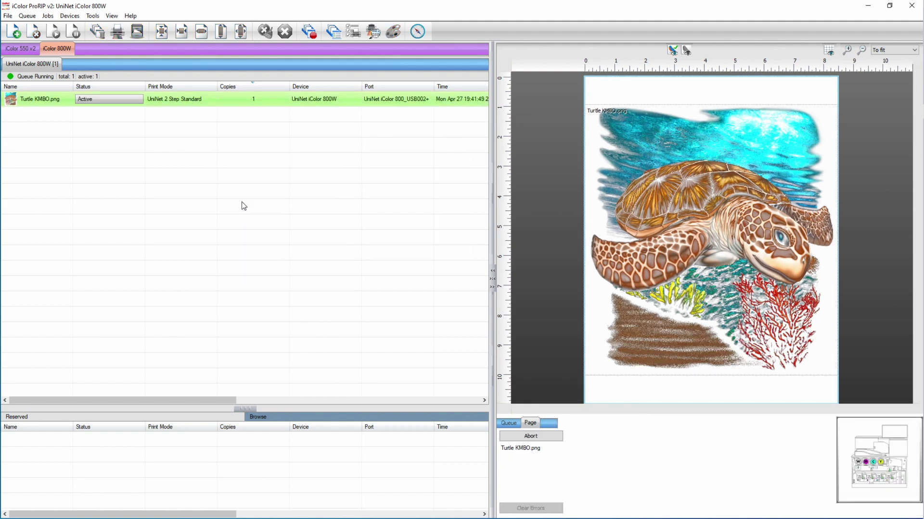
pyautogui.rightClick(198, 102)
pyautogui.click(242, 217)
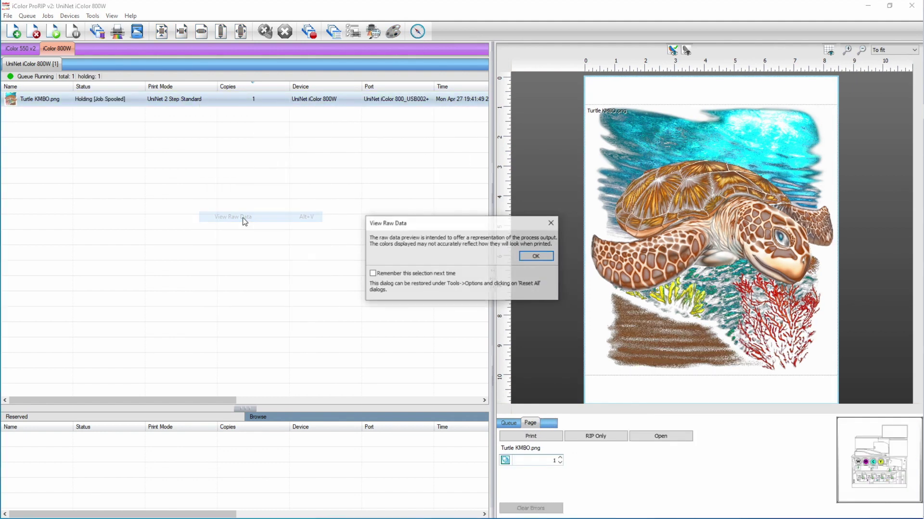
pyautogui.click(535, 257)
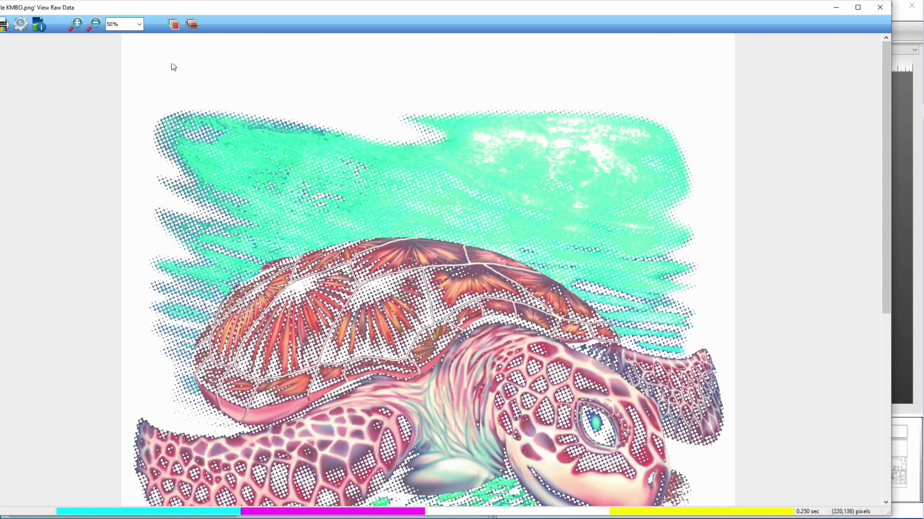
# - Show only the underbase plate in the raw data preview and examine the halftone dots across the water and turtle
pyautogui.click(192, 24)
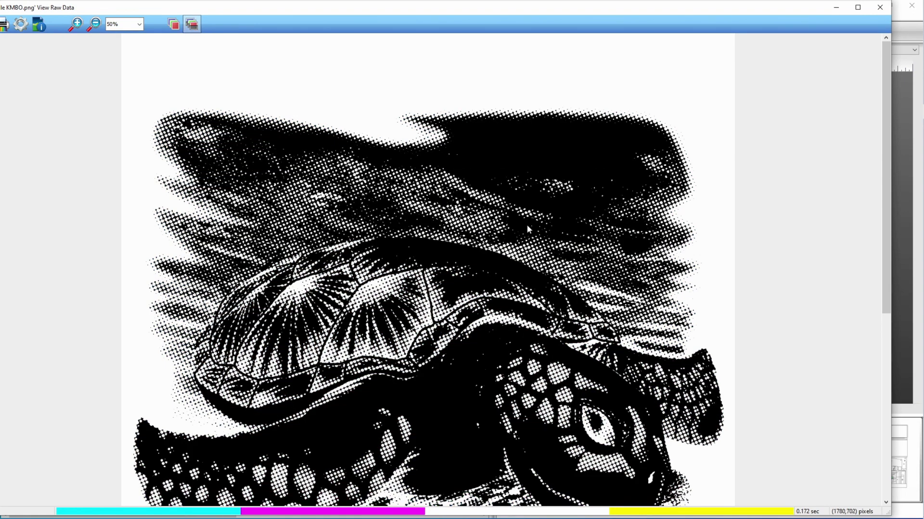
pyautogui.scroll(-5, 460, 310)
pyautogui.scroll(5, 460, 311)
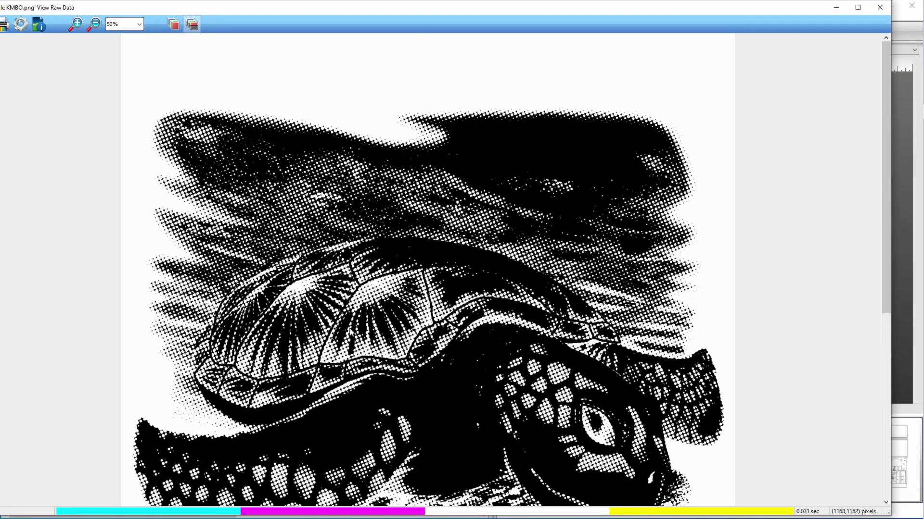